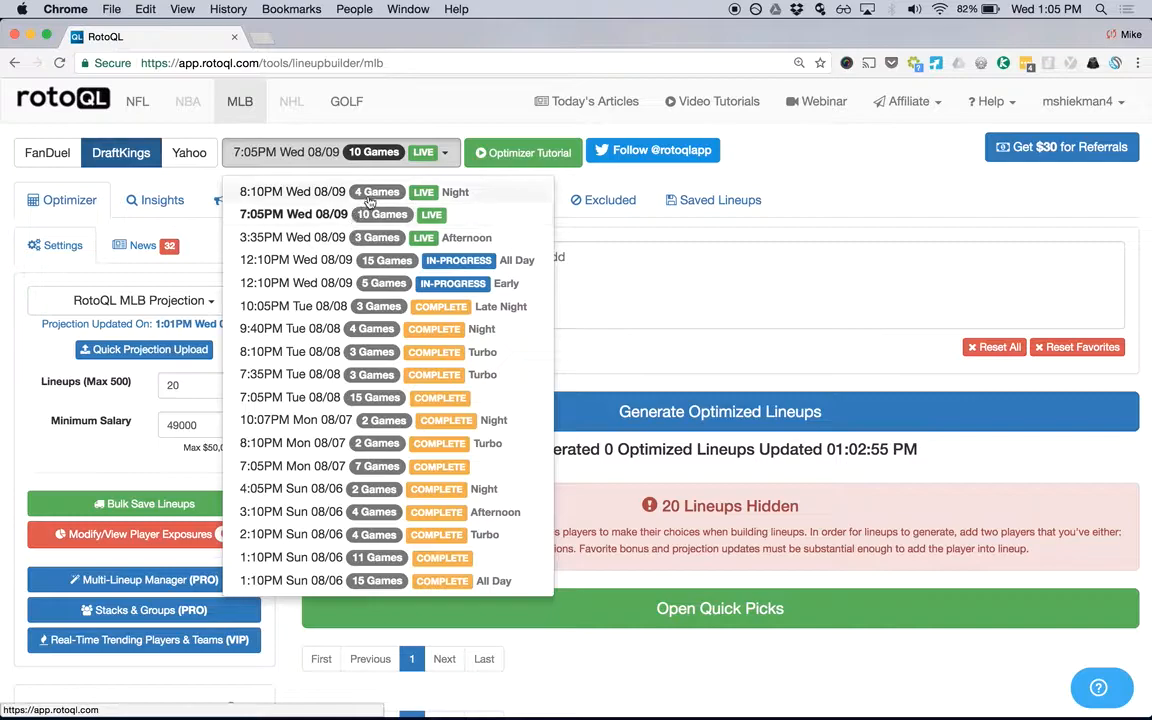
Step: Open Quick Picks for the 7:05PM Wed 08/09 slate and filter pitchers to a minimum Value of 2.30
{"action": "left_click", "coordinate": [381, 163]}
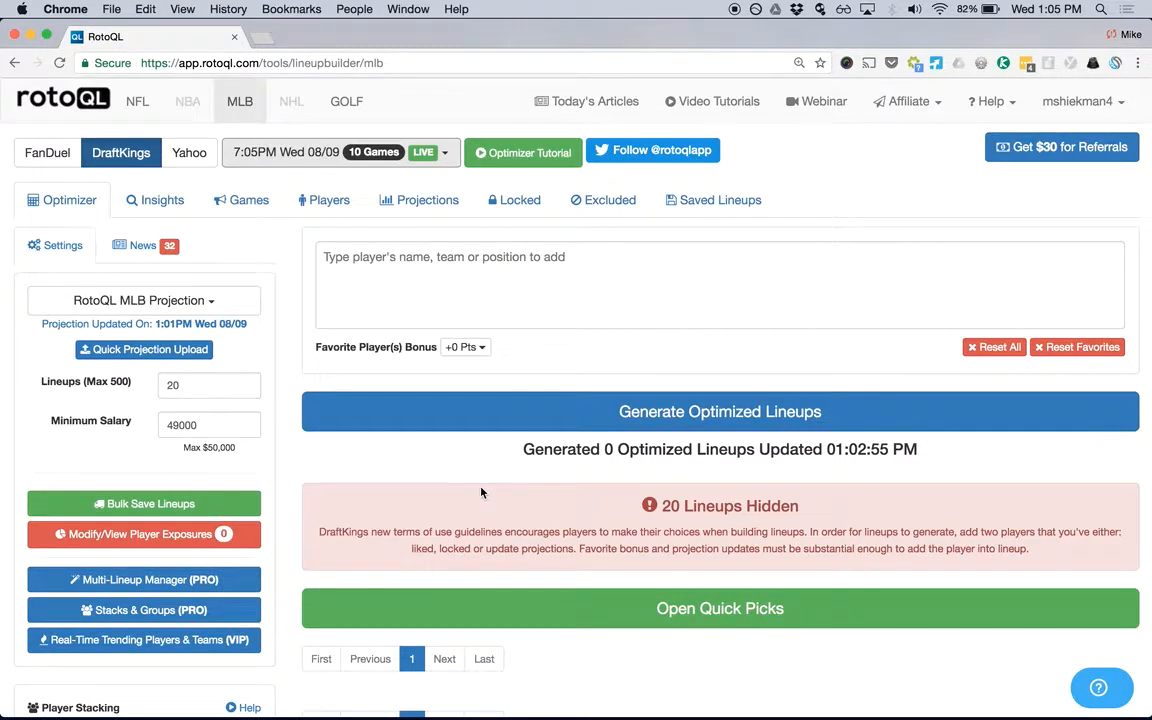
{"action": "left_click", "coordinate": [716, 618]}
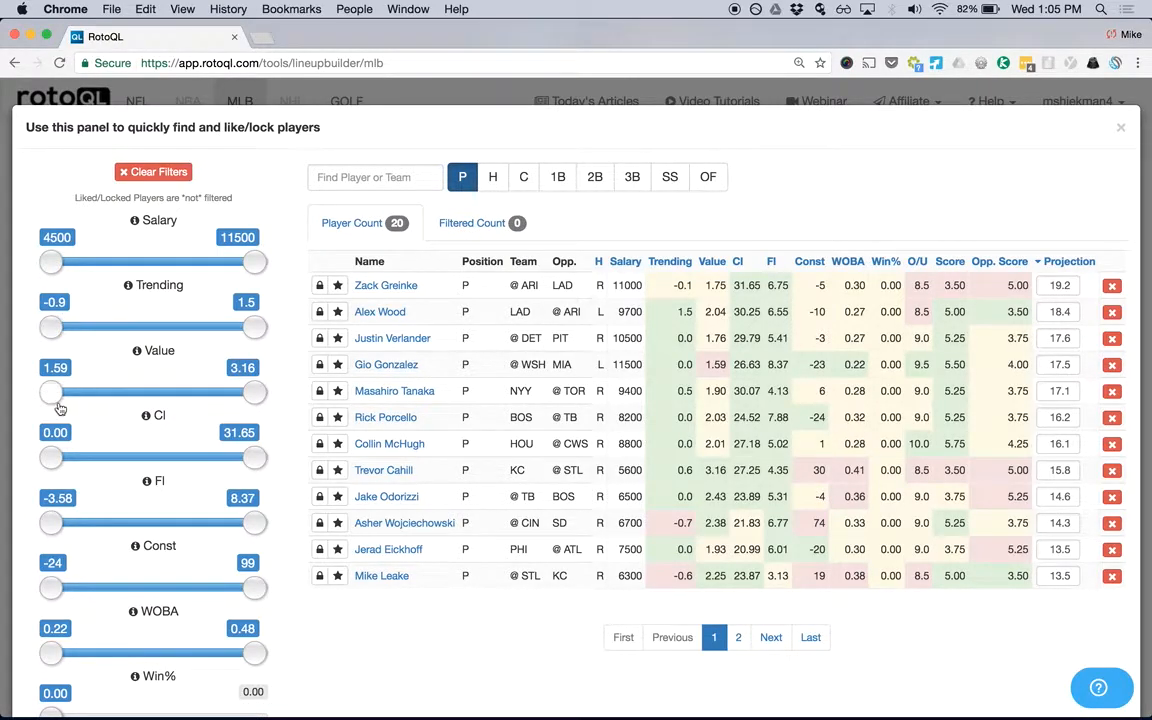
{"action": "left_click_drag", "start_coordinate": [52, 392], "coordinate": [167, 410]}
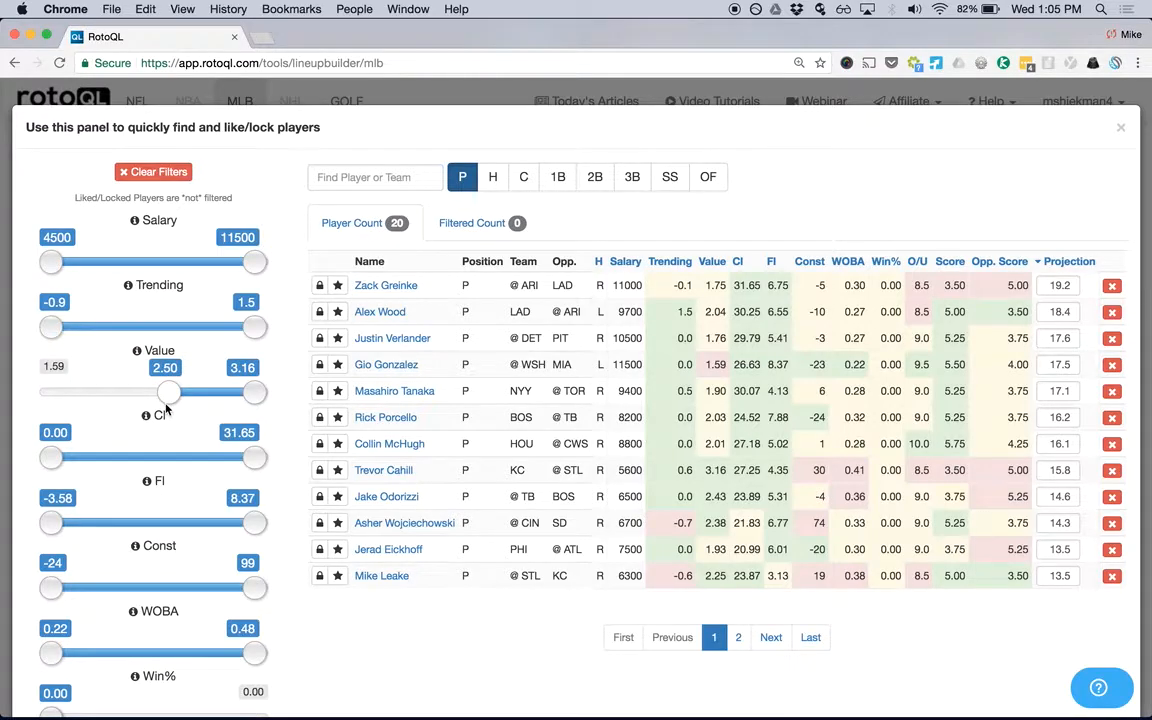
{"action": "left_click_drag", "start_coordinate": [167, 410], "coordinate": [149, 411]}
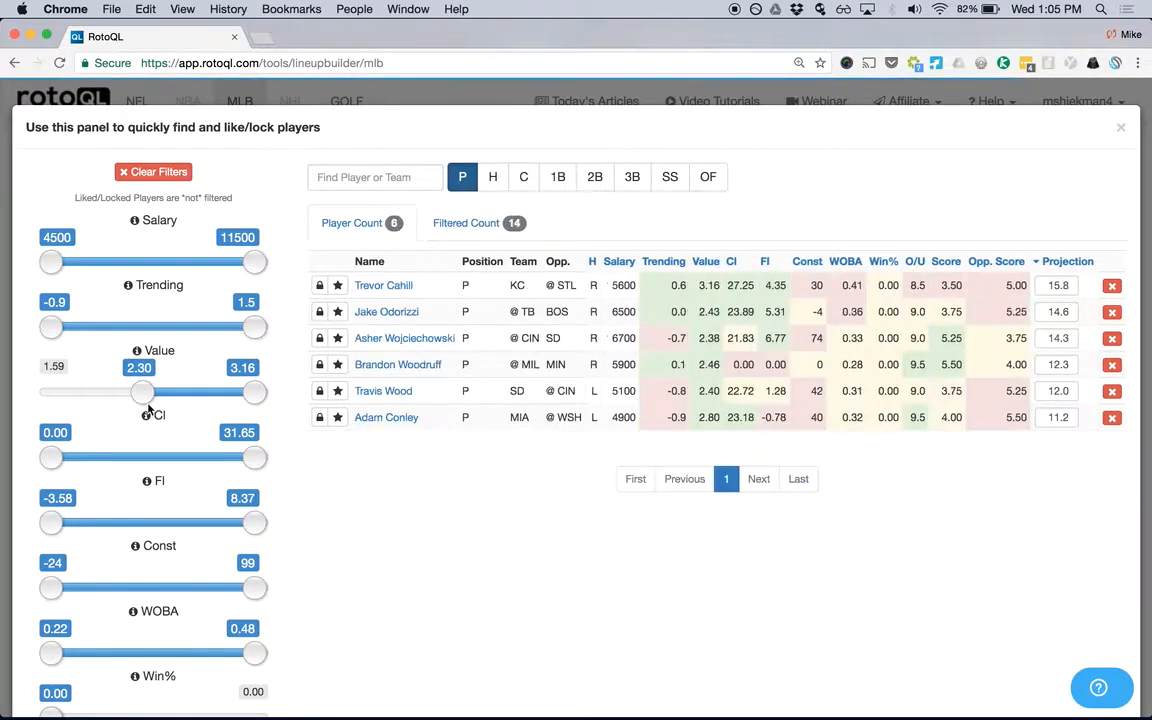
Step: Limit the pitcher filters to a maximum O/U of 9.0 and a maximum Opp. Score of 4.50
{"action": "scroll", "coordinate": [55, 481], "scroll_direction": "down", "scroll_amount": 3}
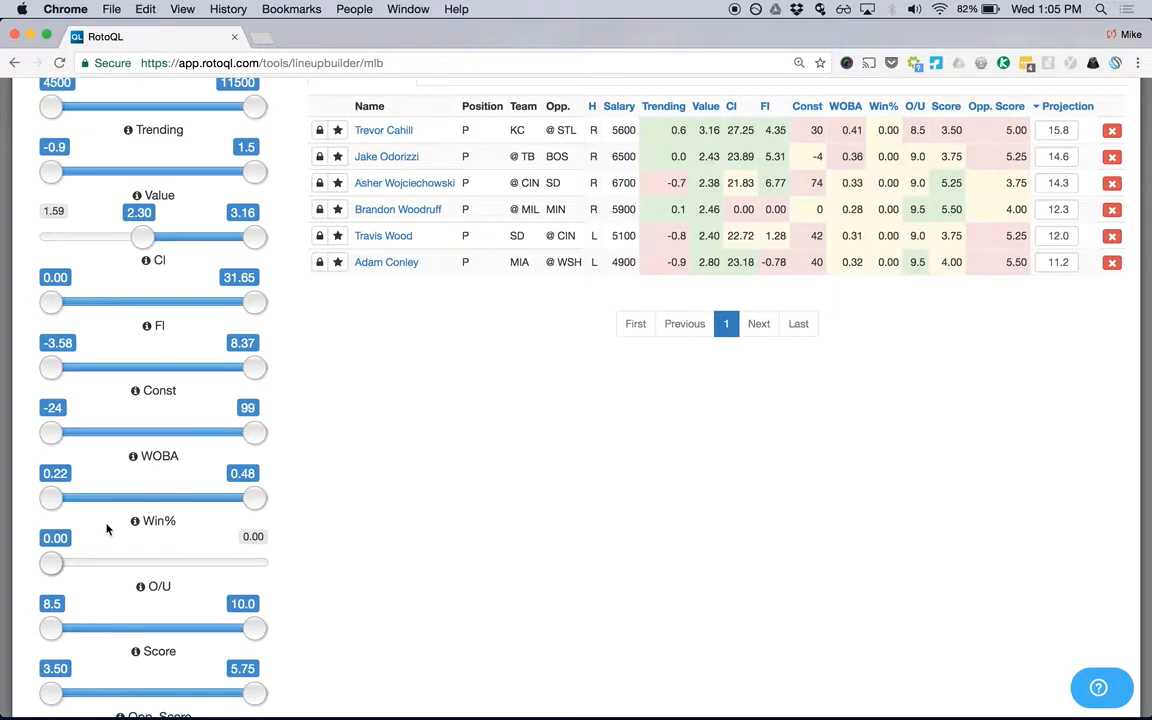
{"action": "left_click_drag", "start_coordinate": [257, 627], "coordinate": [119, 628]}
{"action": "scroll", "coordinate": [263, 641], "scroll_direction": "down", "scroll_amount": 3}
{"action": "left_click_drag", "start_coordinate": [254, 621], "coordinate": [145, 626]}
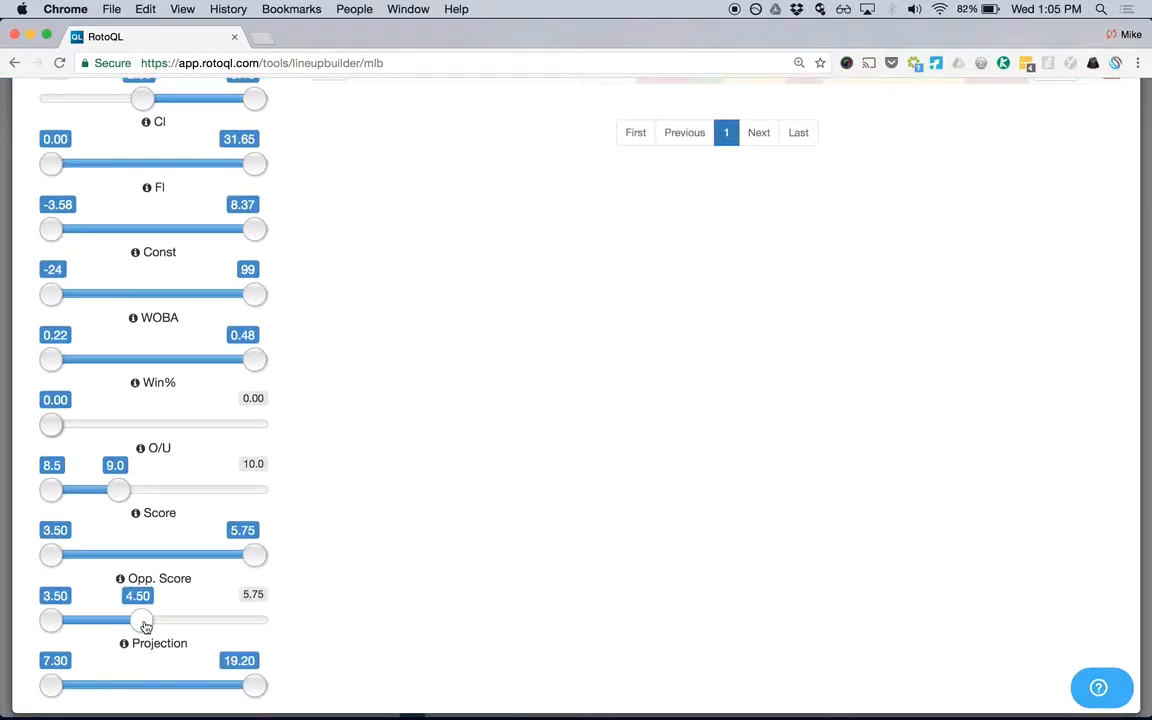
{"action": "scroll", "coordinate": [429, 540], "scroll_direction": "up", "scroll_amount": 6}
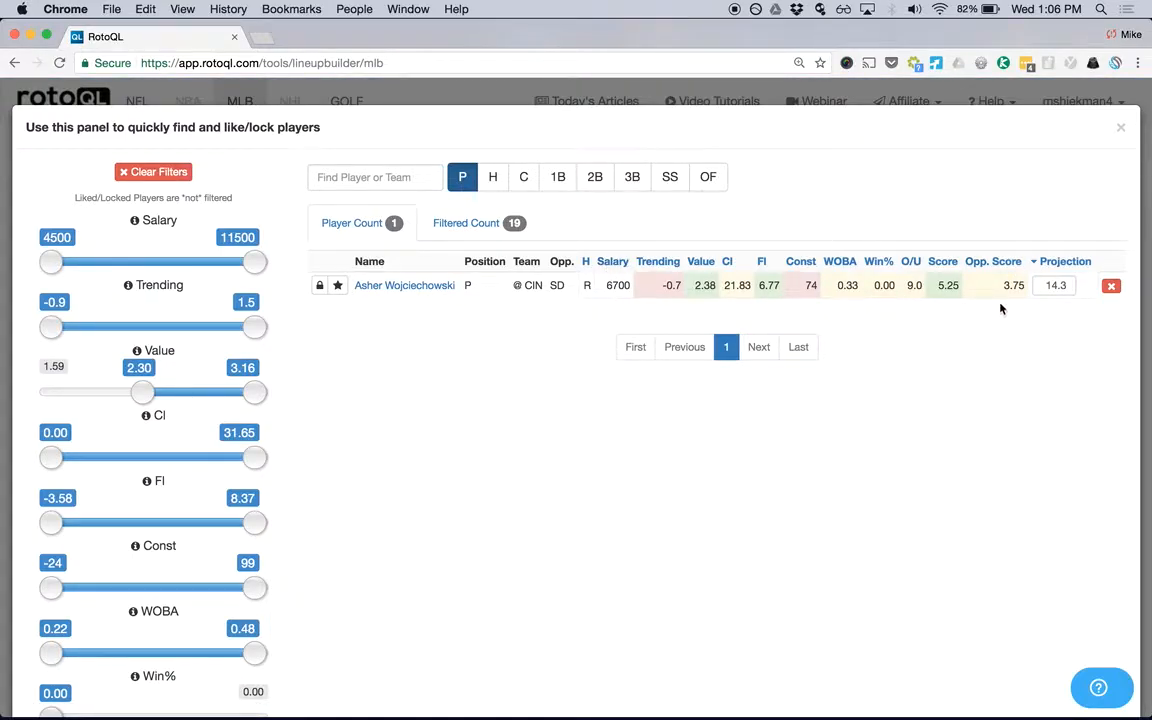
Step: Mark pitcher Asher Wojciechowski as a favorite and close the Quick Picks panel
{"action": "left_click_drag", "start_coordinate": [999, 291], "coordinate": [1025, 288]}
{"action": "left_click", "coordinate": [663, 316]}
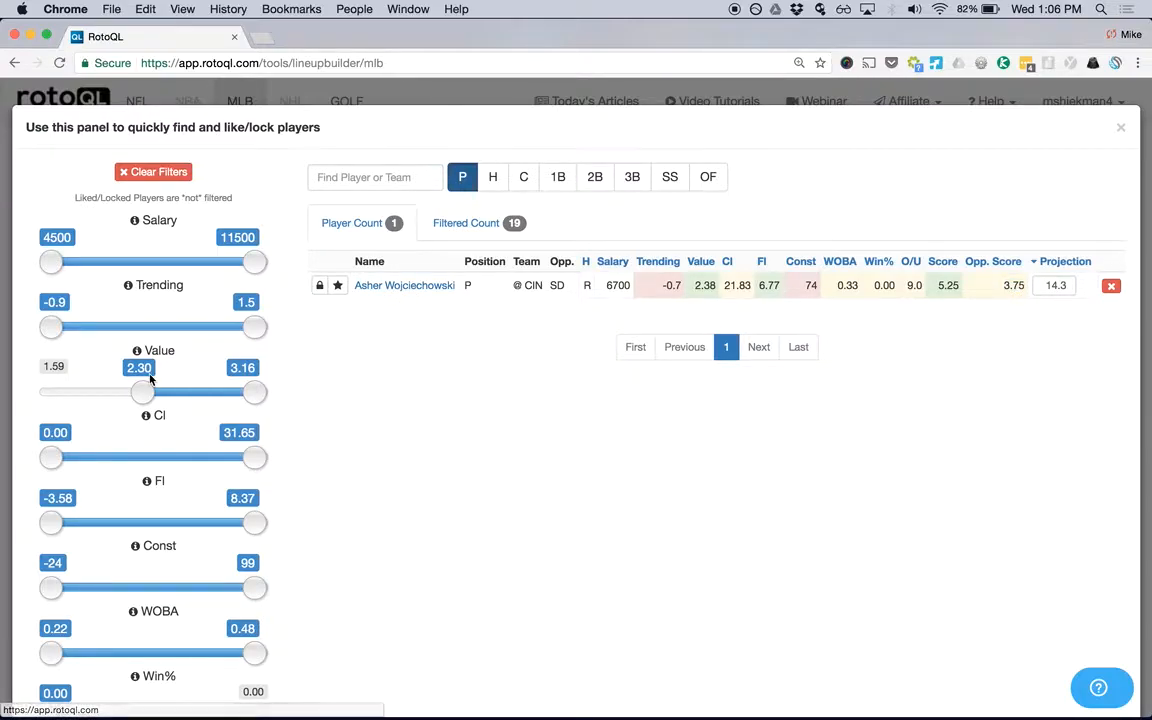
{"action": "left_click", "coordinate": [337, 285]}
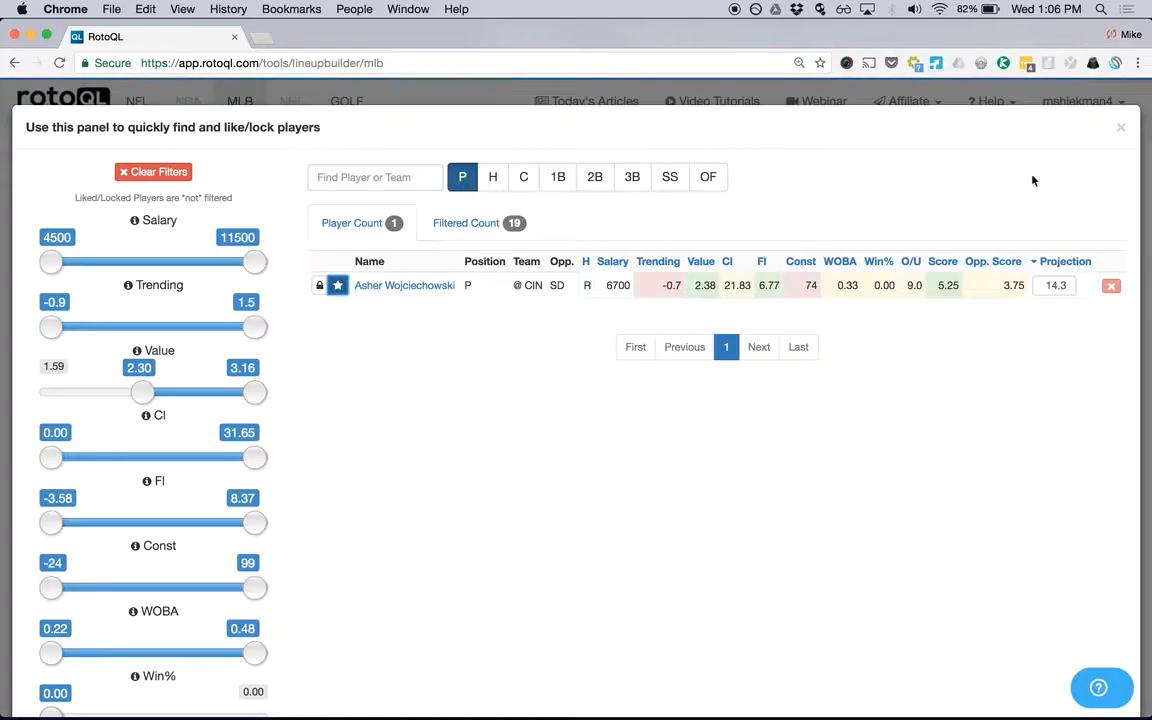
{"action": "left_click", "coordinate": [1122, 127]}
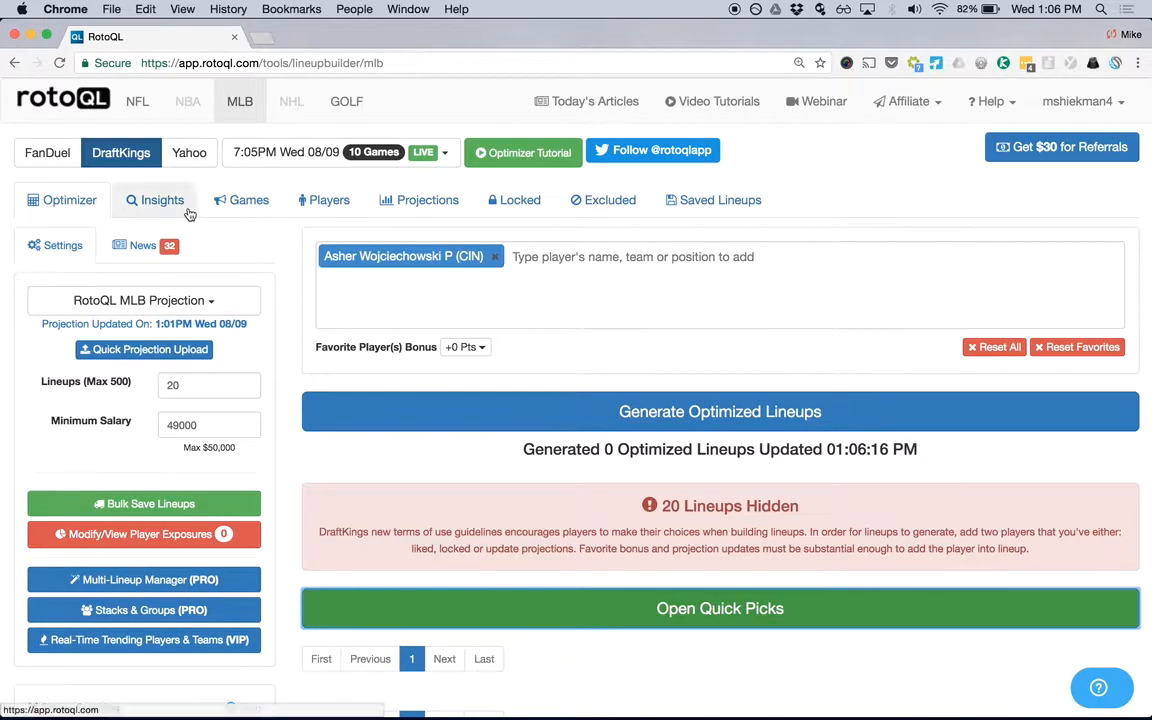
Step: Review the real-time trending pitchers and hitters, and mark hitters Eric Thames and Miguel Cabrera as favorites
{"action": "left_click", "coordinate": [235, 640]}
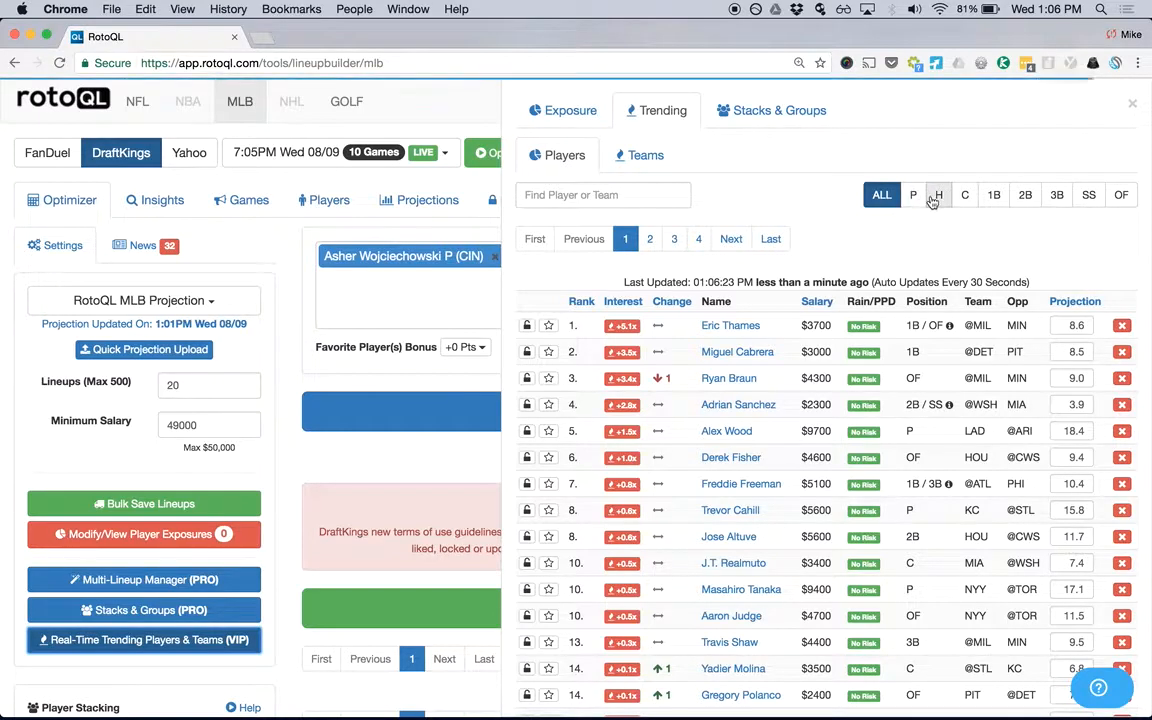
{"action": "left_click", "coordinate": [914, 197]}
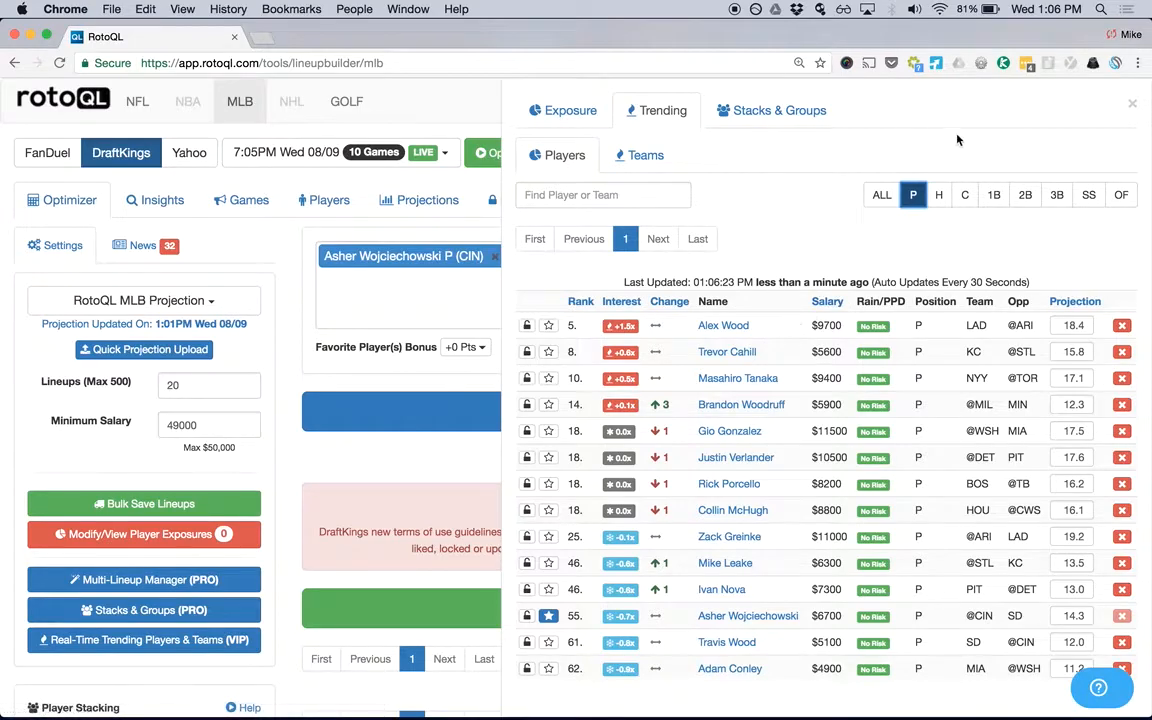
{"action": "left_click", "coordinate": [939, 197]}
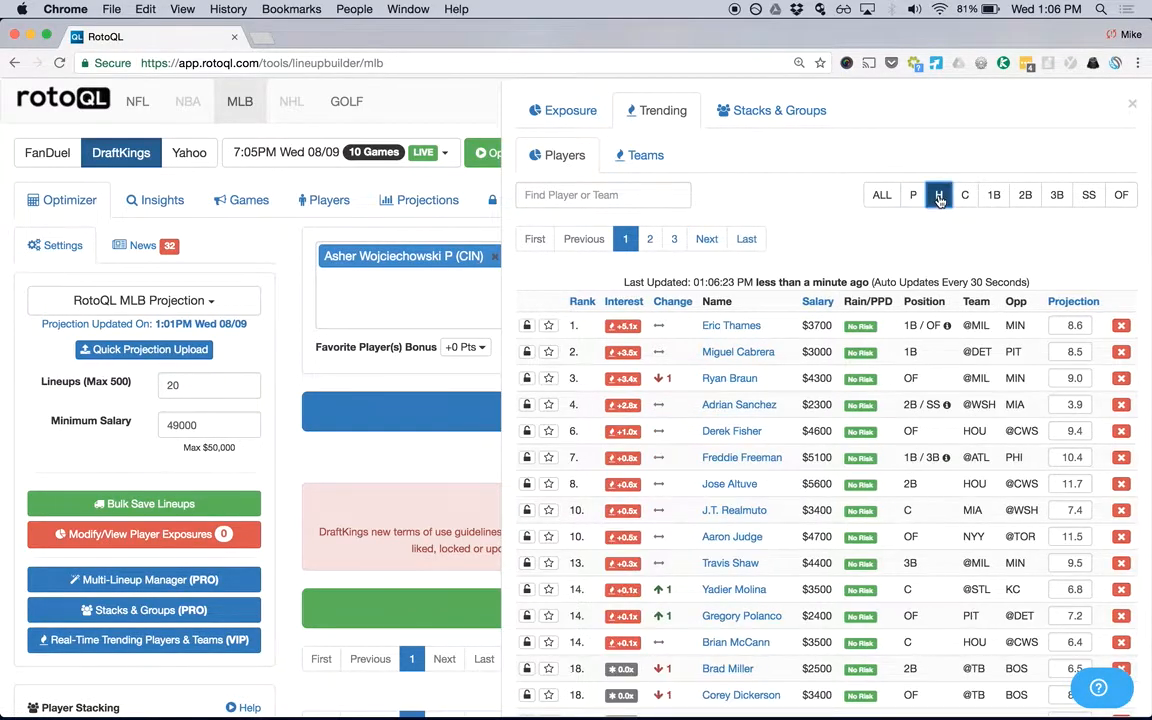
{"action": "left_click", "coordinate": [551, 329]}
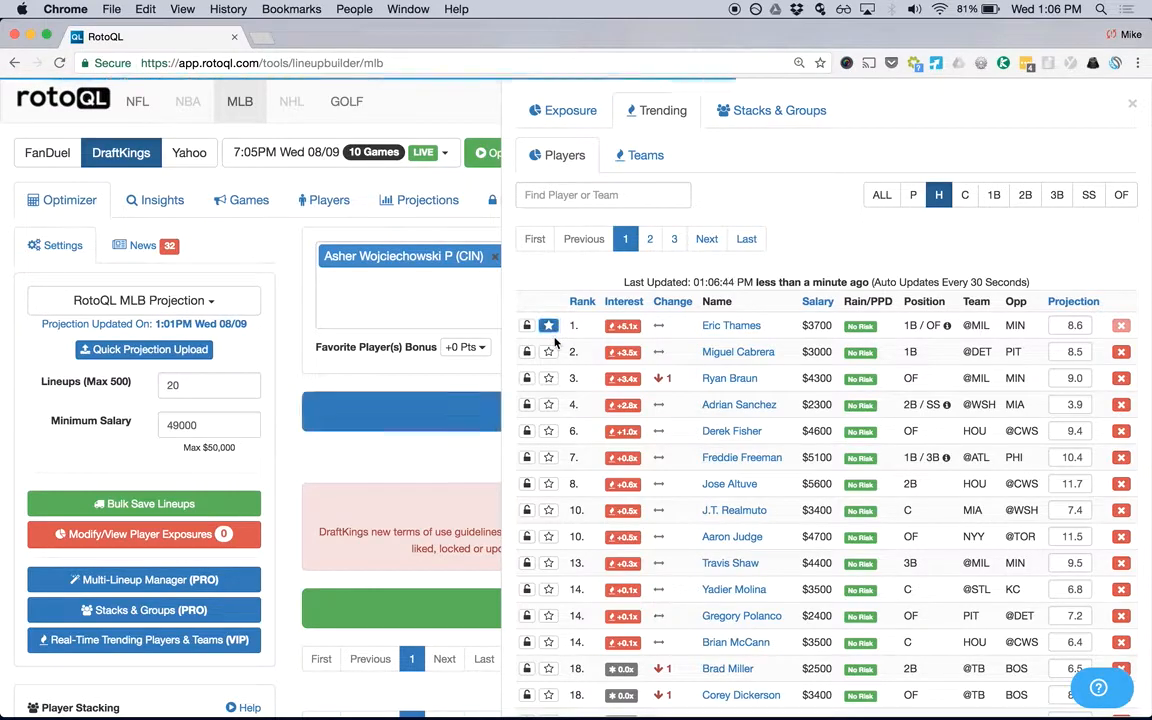
{"action": "left_click", "coordinate": [549, 352]}
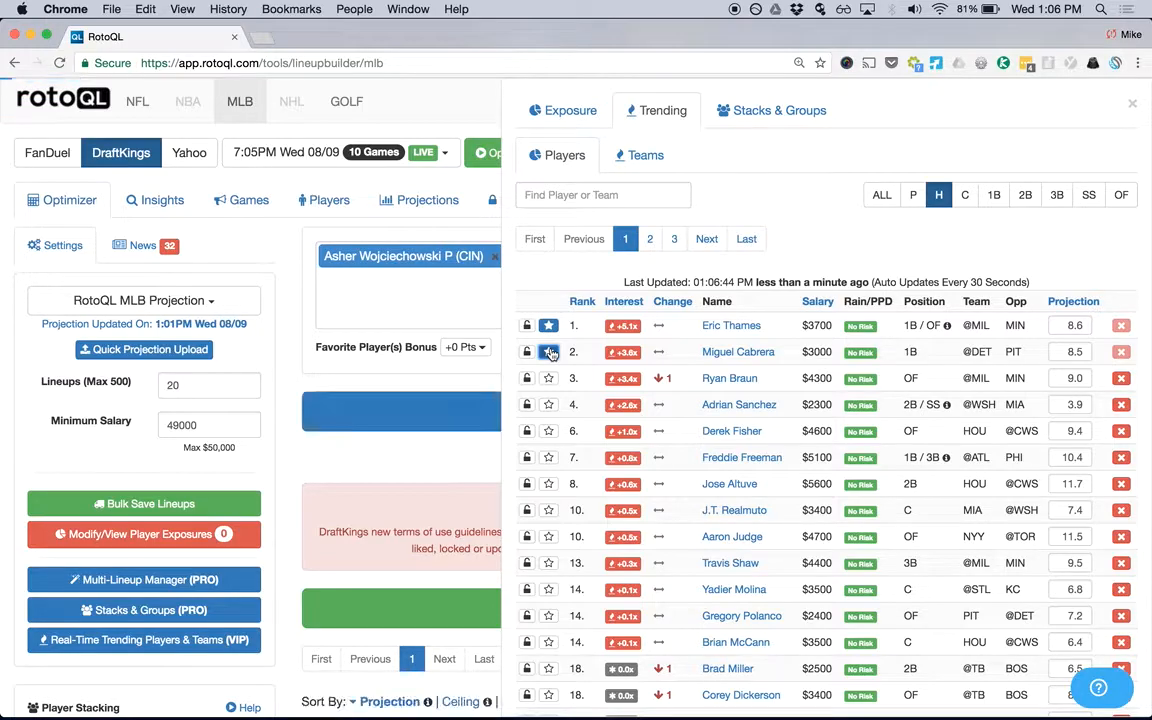
{"action": "left_click", "coordinate": [1132, 102]}
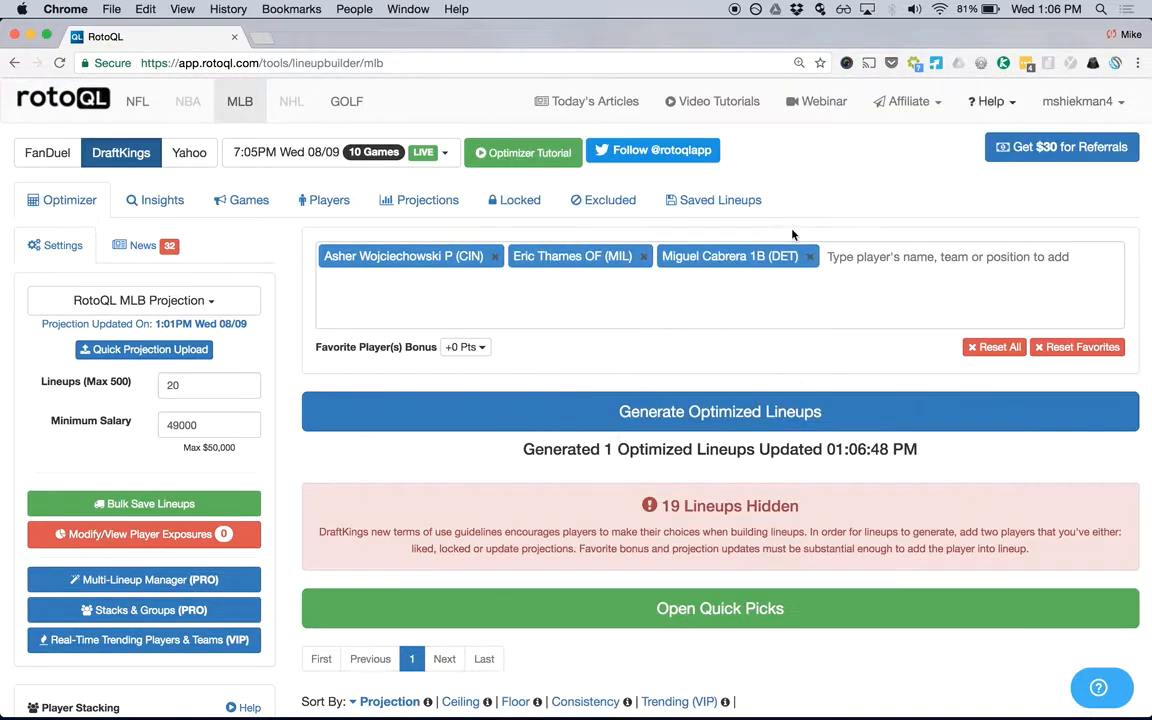
Step: Review the generated lineup and set player stacking to 2 Stack
{"action": "scroll", "coordinate": [604, 494], "scroll_direction": "down", "scroll_amount": 5}
{"action": "scroll", "coordinate": [604, 496], "scroll_direction": "down", "scroll_amount": 1}
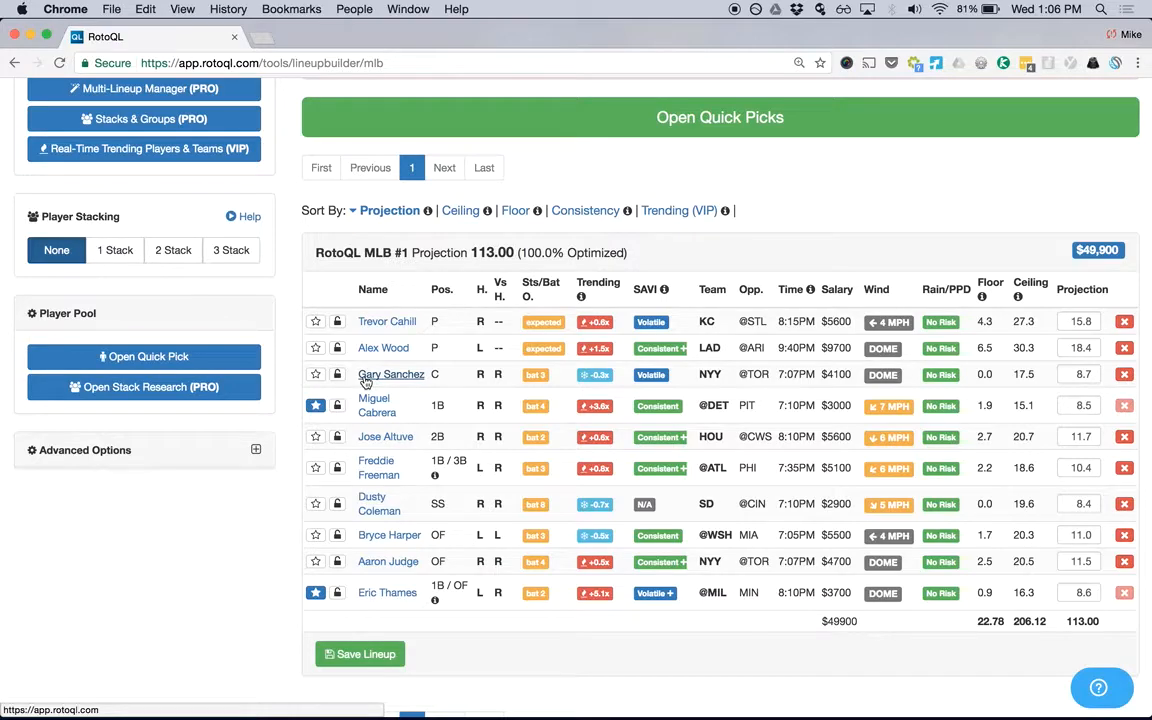
{"action": "scroll", "coordinate": [365, 383], "scroll_direction": "up", "scroll_amount": 5}
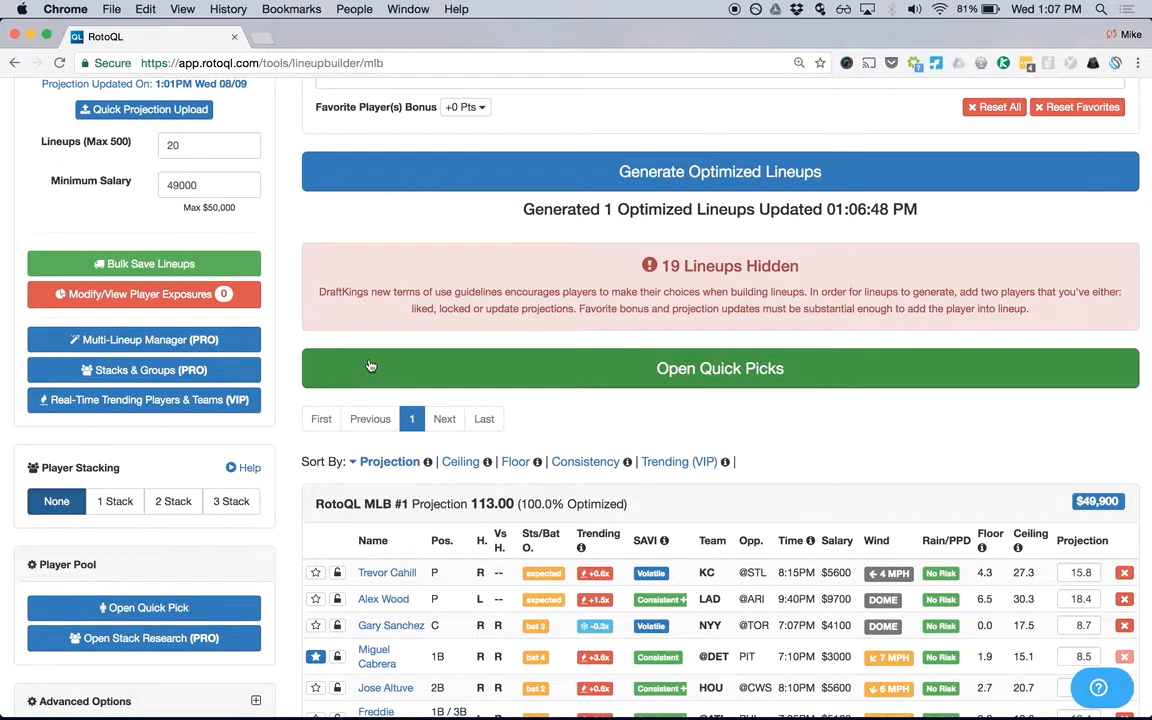
{"action": "scroll", "coordinate": [366, 384], "scroll_direction": "down", "scroll_amount": 4}
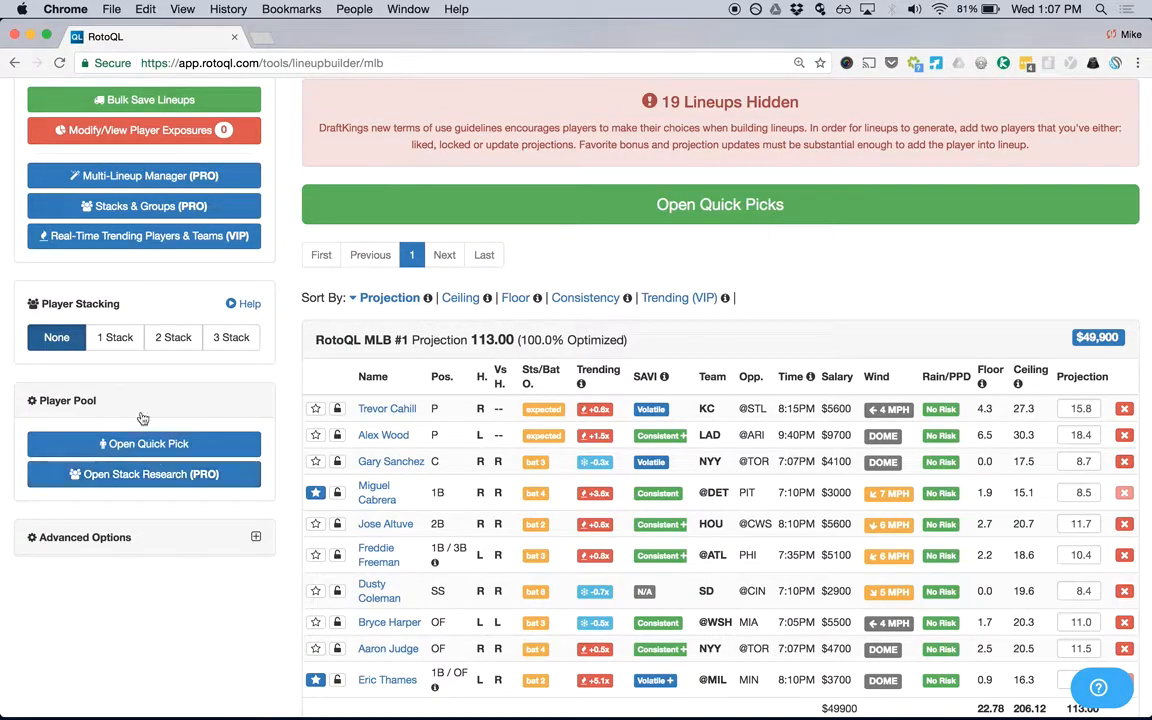
{"action": "left_click", "coordinate": [116, 339]}
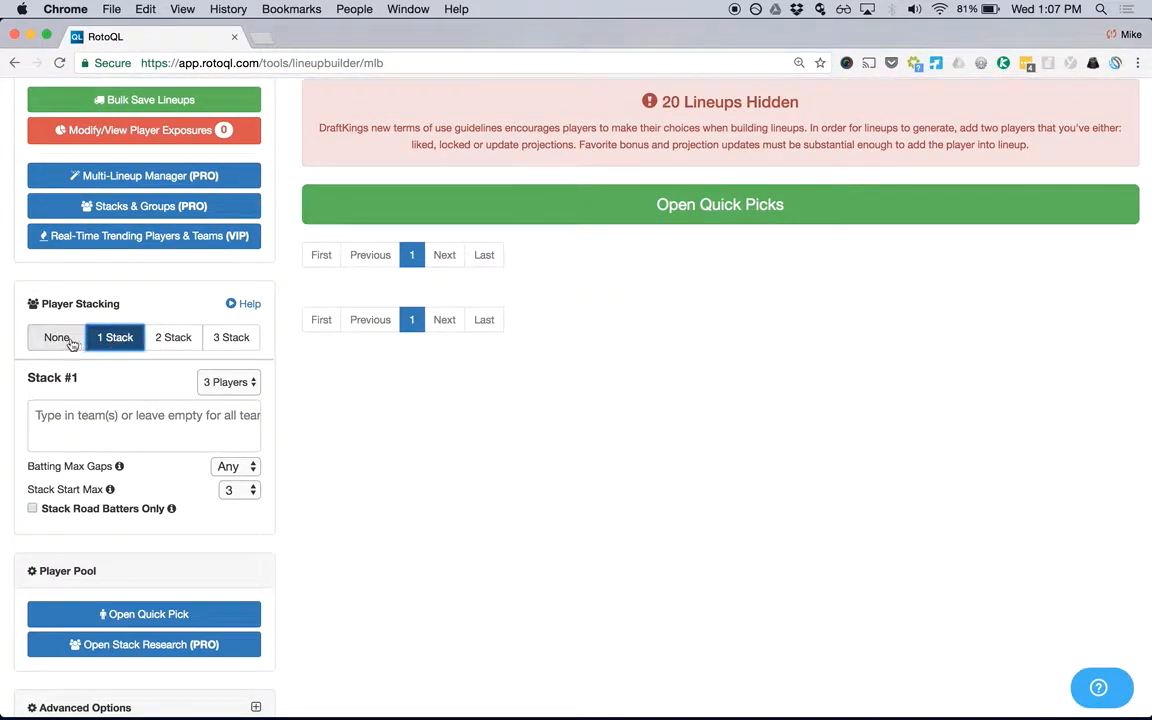
{"action": "left_click", "coordinate": [179, 338]}
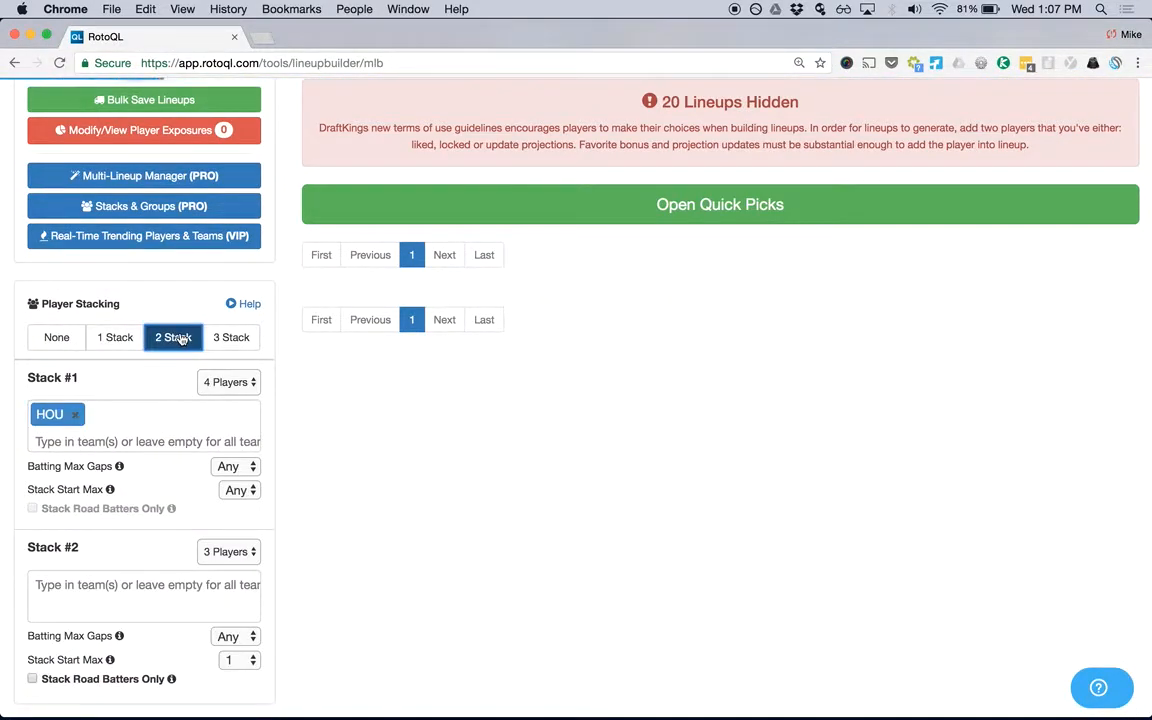
Step: Remove the HOU team from Stack #1 and regenerate the optimized lineups
{"action": "left_click", "coordinate": [162, 413]}
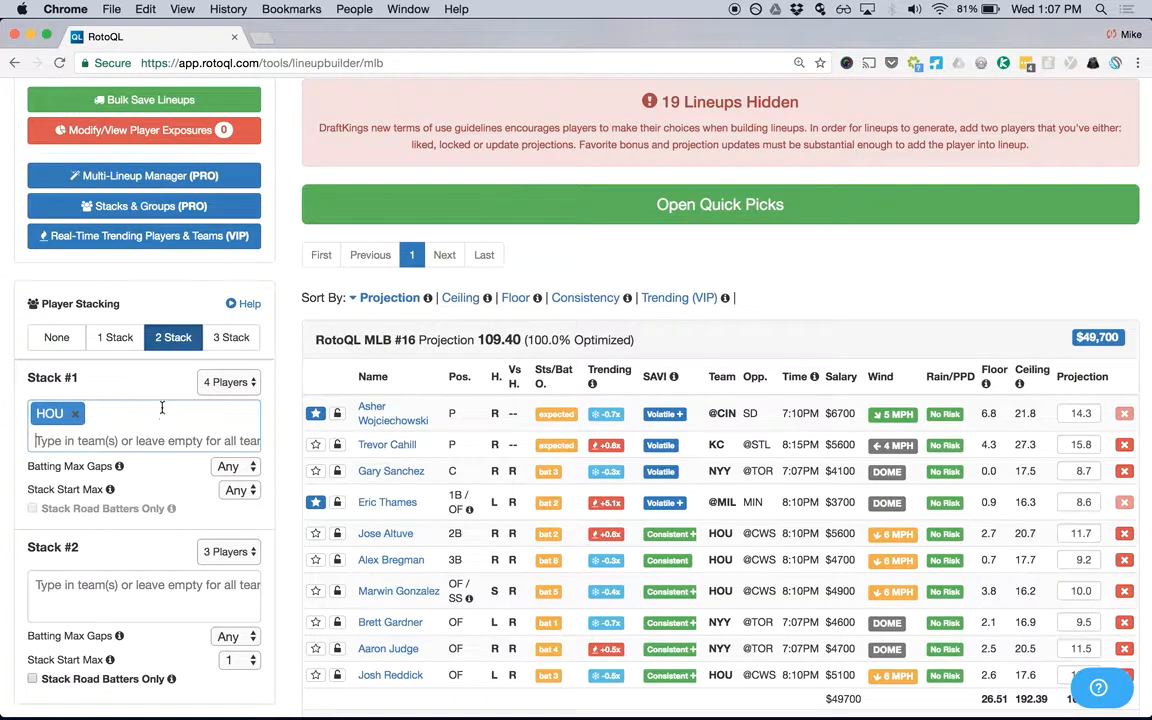
{"action": "key", "text": "BackSpace"}
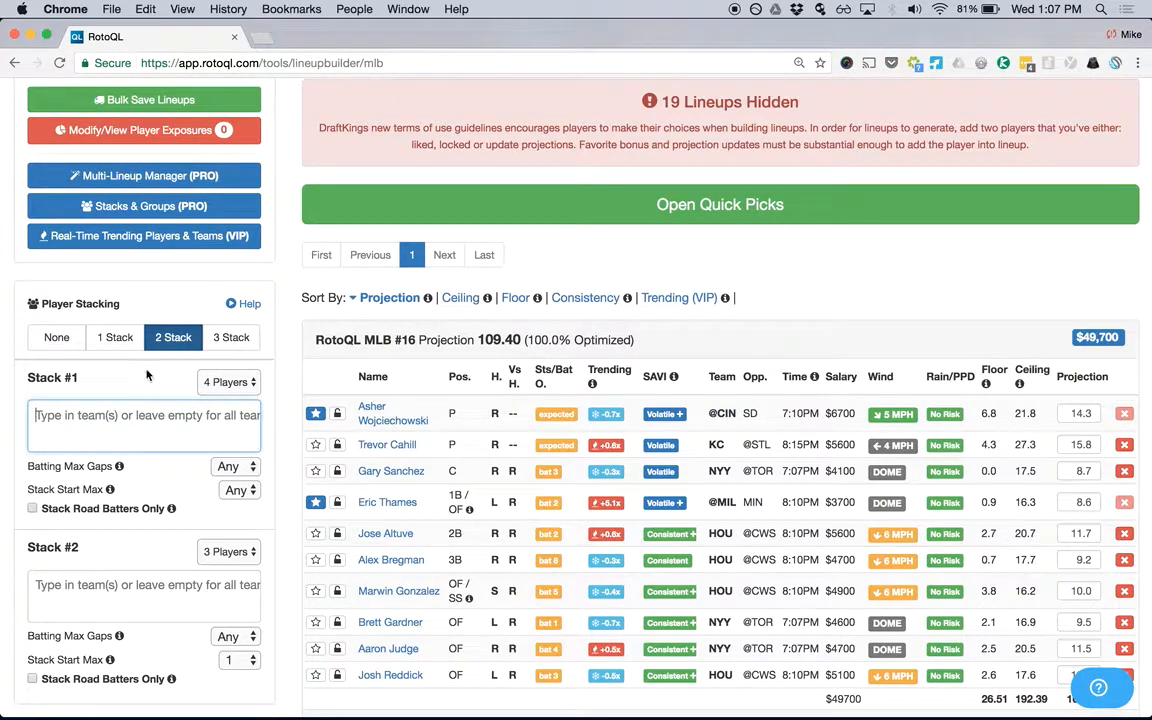
{"action": "scroll", "coordinate": [453, 237], "scroll_direction": "up", "scroll_amount": 2}
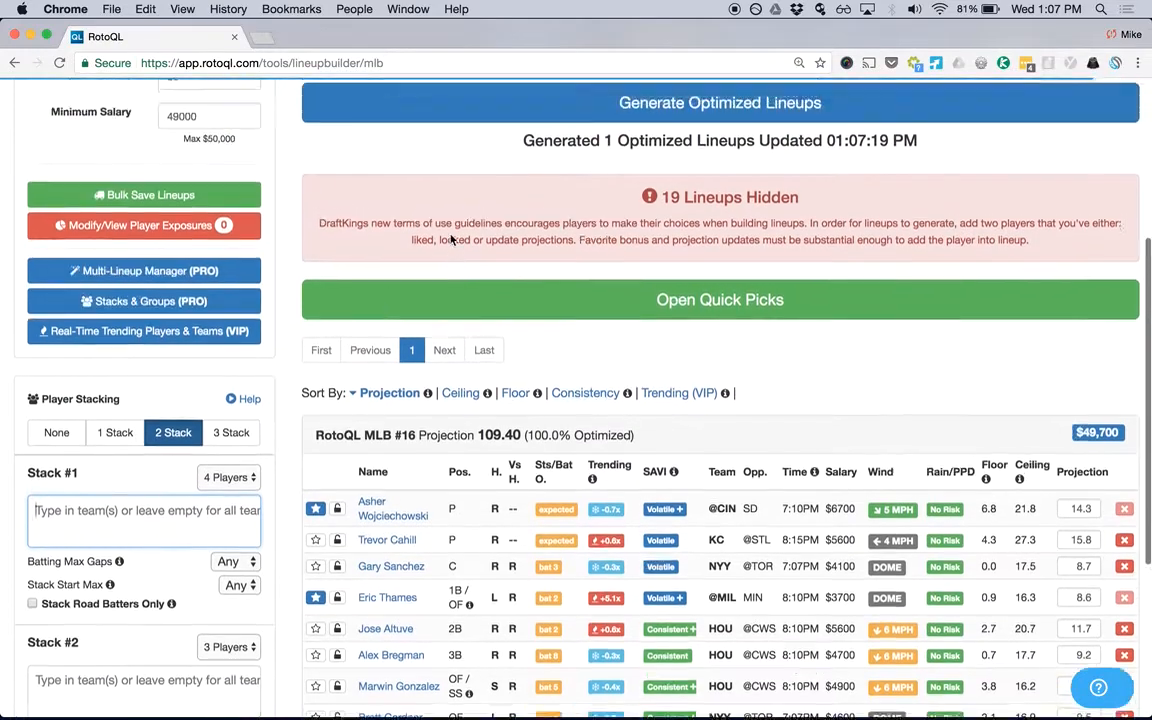
{"action": "left_click", "coordinate": [485, 109]}
Step: Add HOU as the team for Stack #1 and regenerate the optimized lineups
{"action": "scroll", "coordinate": [150, 330], "scroll_direction": "down", "scroll_amount": 3}
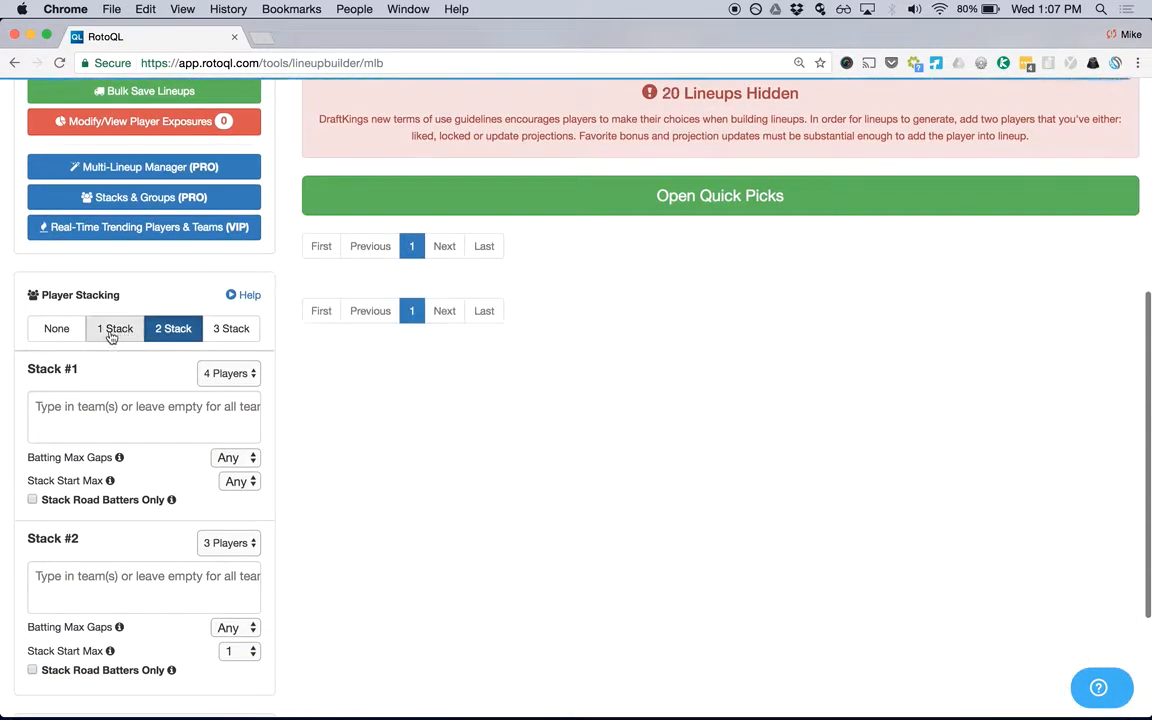
{"action": "scroll", "coordinate": [204, 338], "scroll_direction": "up", "scroll_amount": 1}
{"action": "left_click", "coordinate": [137, 458]}
{"action": "type", "text": "hou"}
{"action": "key", "text": "Return"}
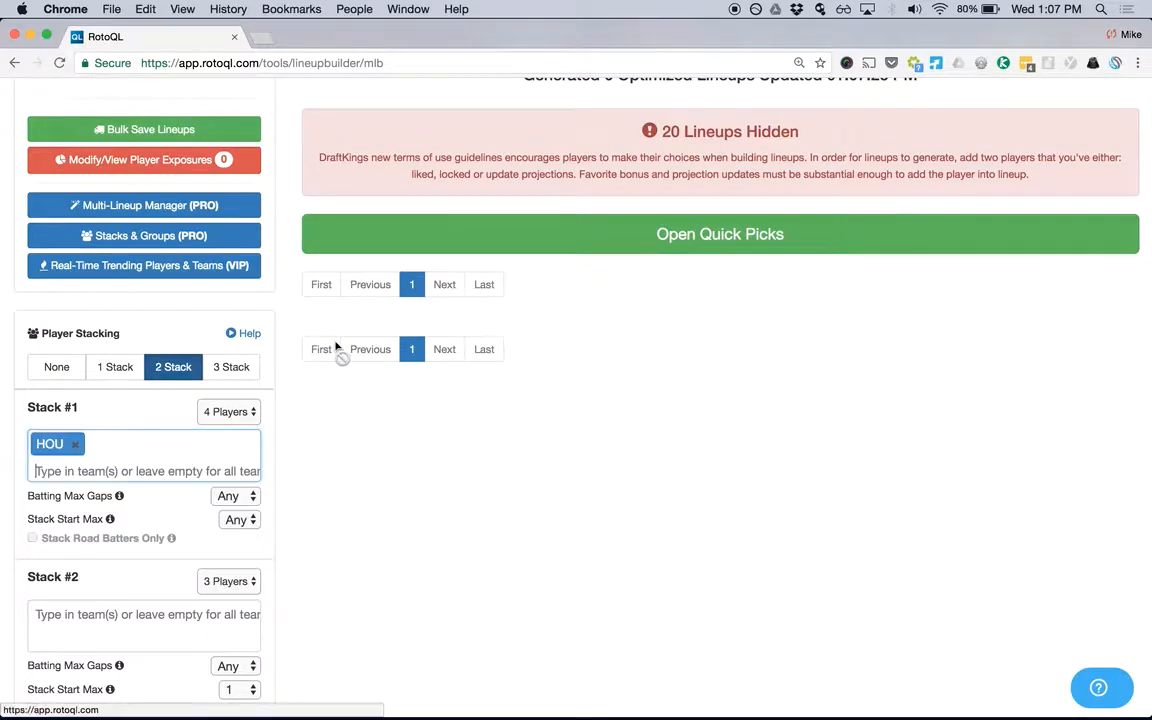
{"action": "scroll", "coordinate": [400, 260], "scroll_direction": "up", "scroll_amount": 4}
{"action": "left_click", "coordinate": [412, 250]}
Step: Open Stack Research and sort the three-player stacks by Value
{"action": "scroll", "coordinate": [372, 379], "scroll_direction": "down", "scroll_amount": 3}
{"action": "scroll", "coordinate": [372, 379], "scroll_direction": "down", "scroll_amount": 5}
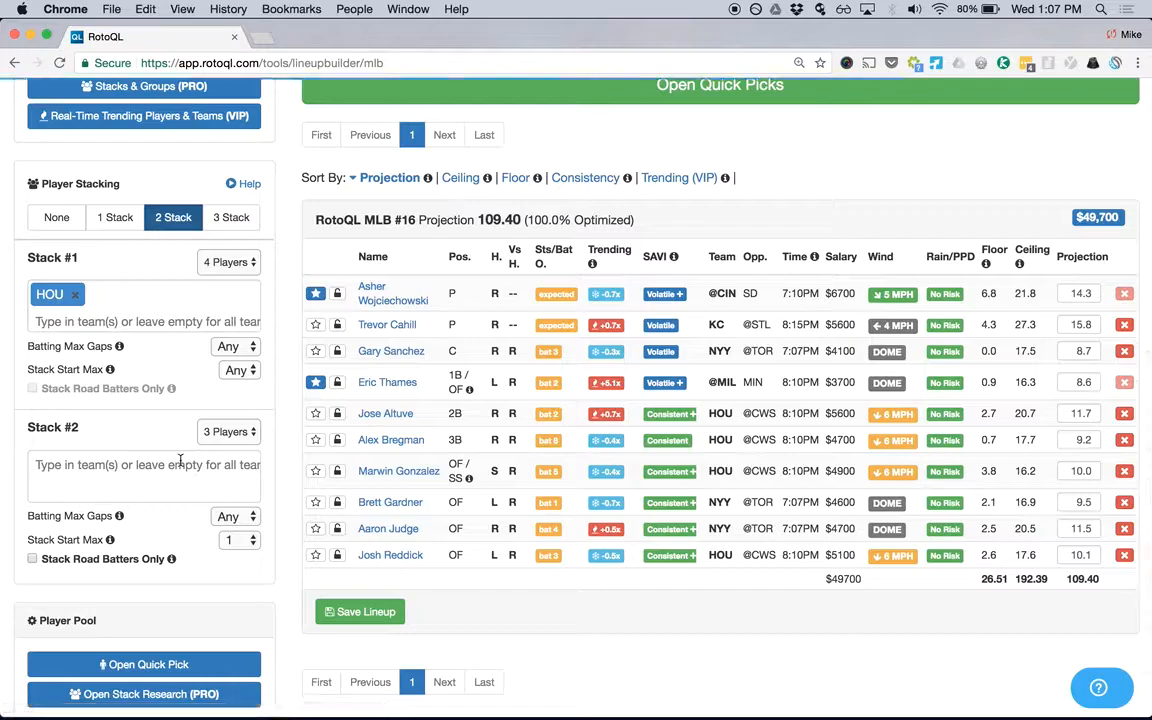
{"action": "scroll", "coordinate": [231, 281], "scroll_direction": "down", "scroll_amount": 1}
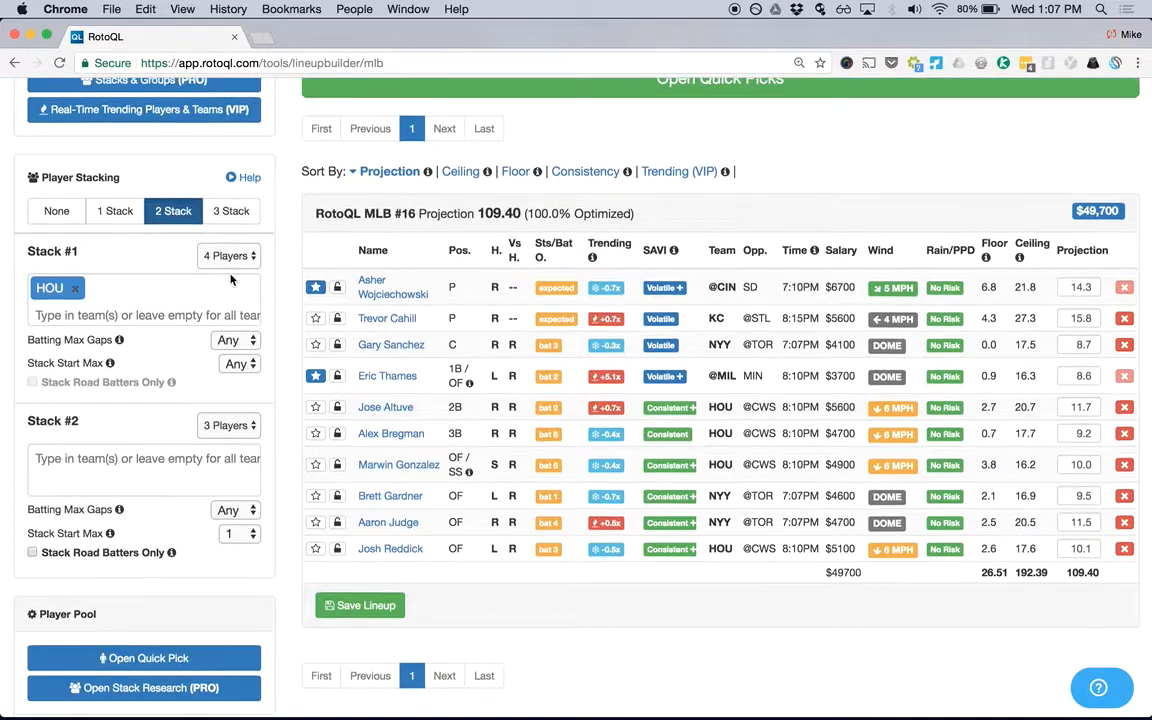
{"action": "scroll", "coordinate": [231, 281], "scroll_direction": "down", "scroll_amount": 2}
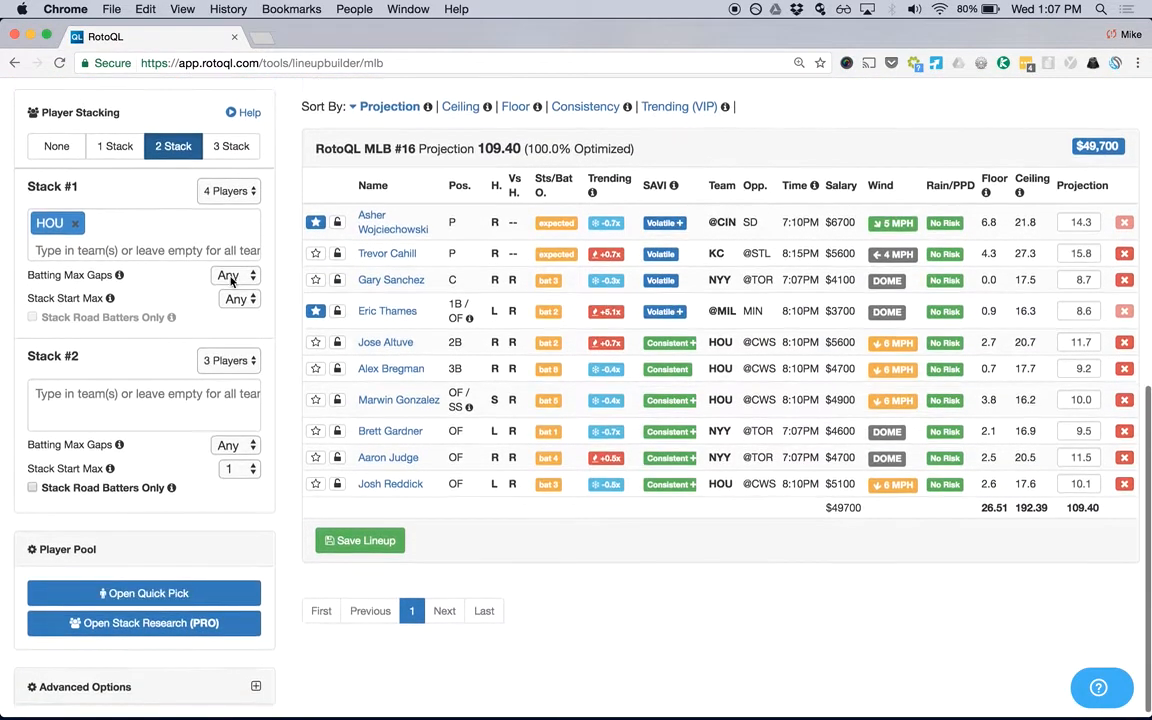
{"action": "left_click", "coordinate": [184, 626]}
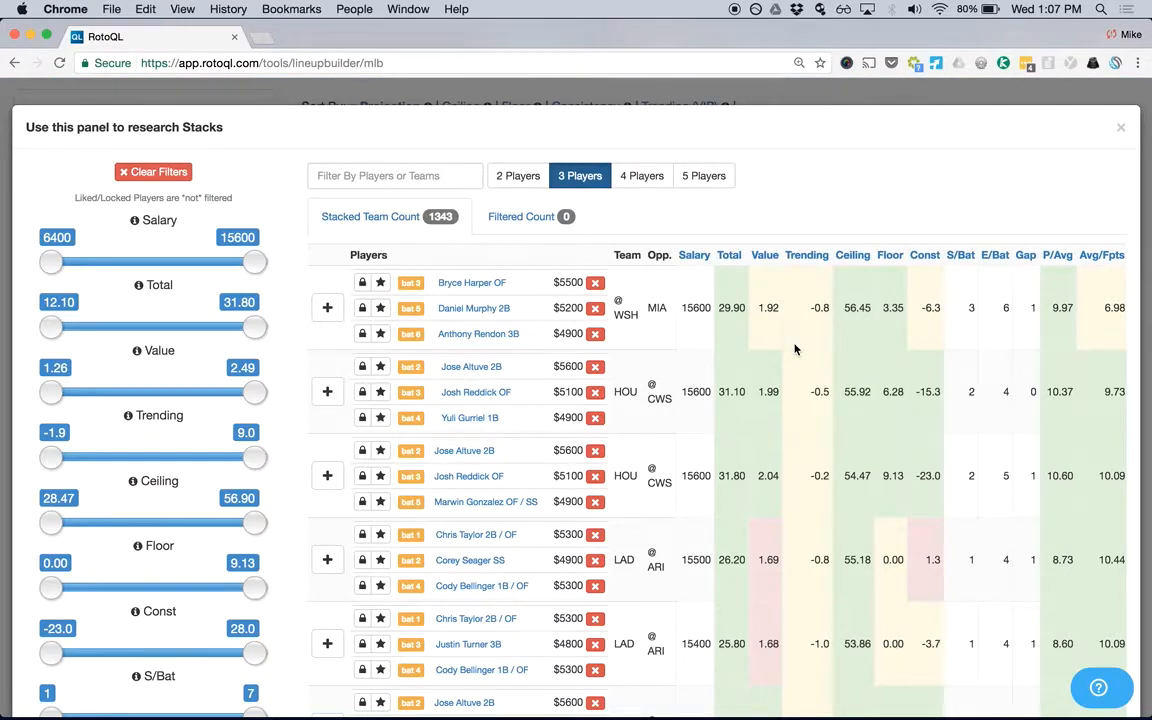
{"action": "scroll", "coordinate": [780, 335], "scroll_direction": "right", "scroll_amount": 2}
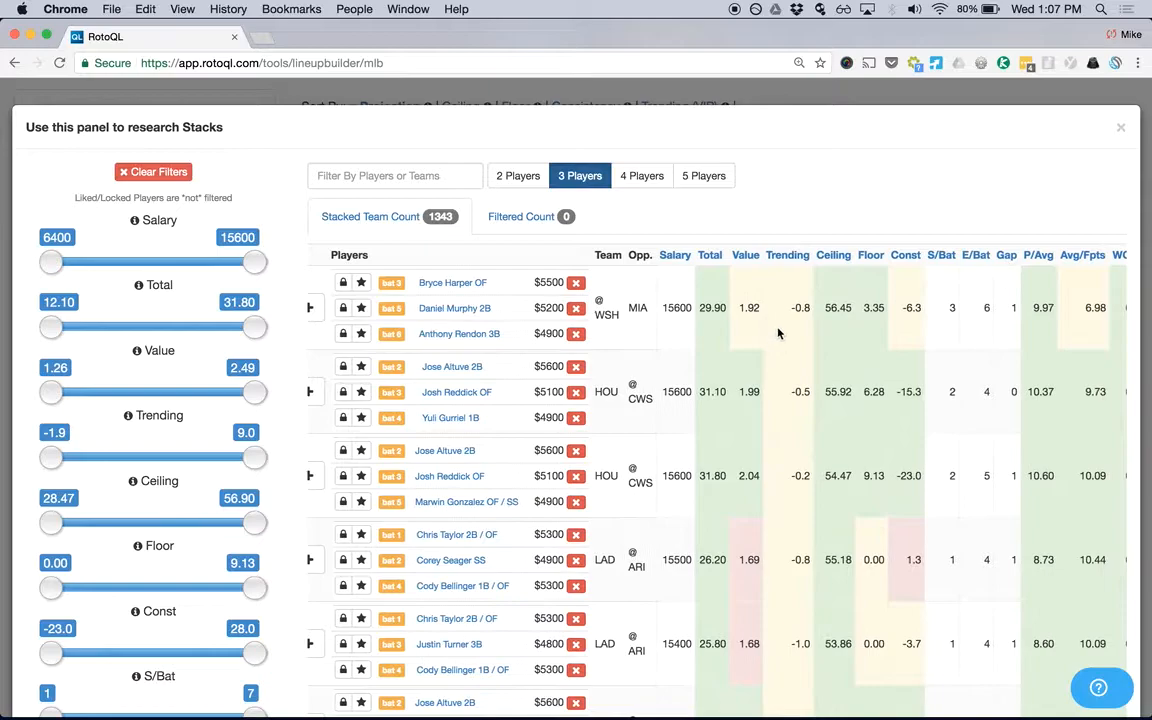
{"action": "left_click", "coordinate": [745, 256]}
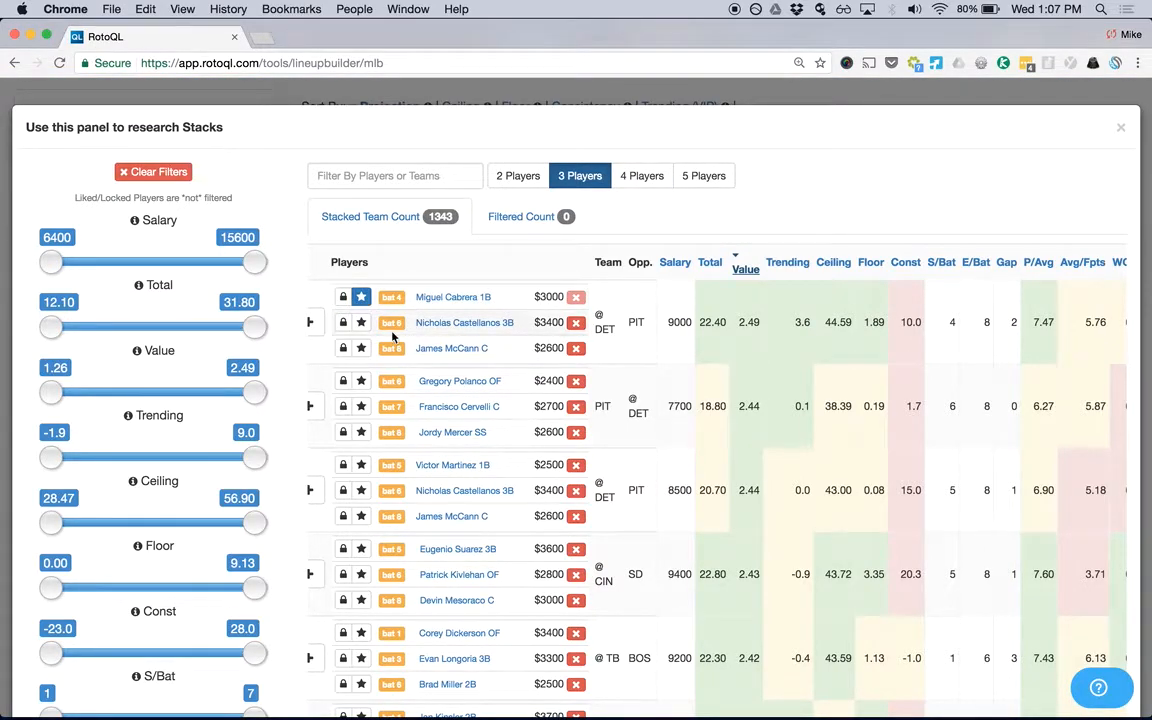
Step: Limit the stacks' maximum batting order (E/Bat) to 5 in Stack Research
{"action": "scroll", "coordinate": [393, 338], "scroll_direction": "left", "scroll_amount": 2}
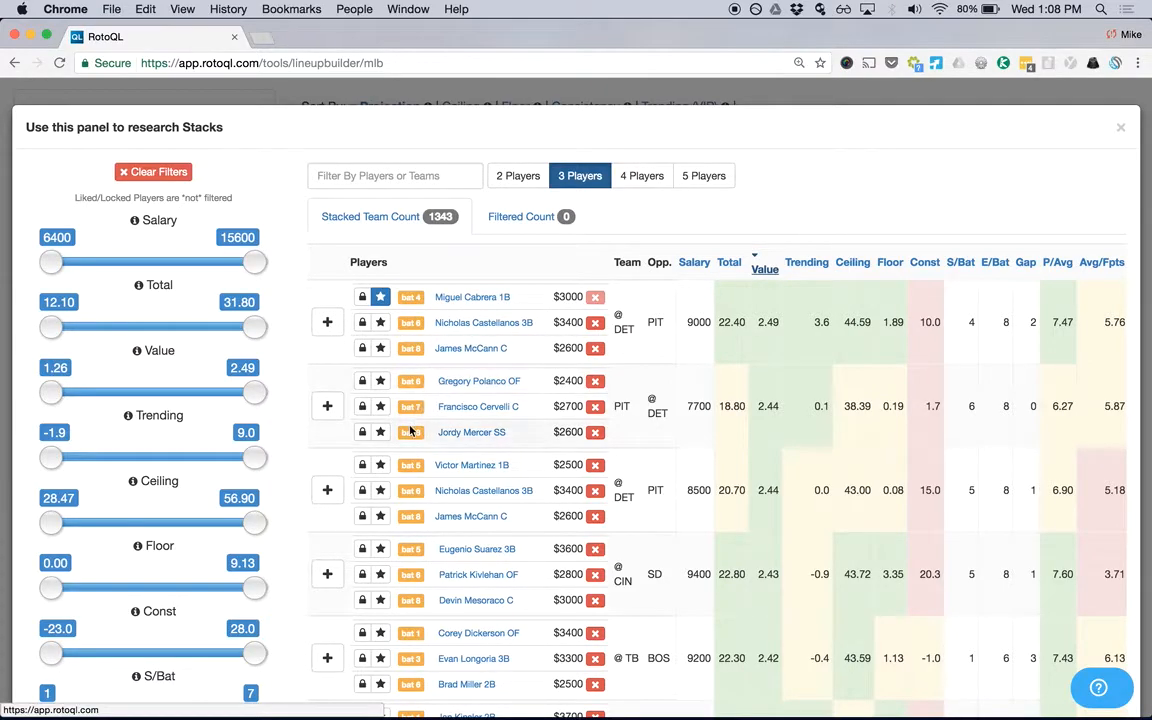
{"action": "scroll", "coordinate": [408, 425], "scroll_direction": "down", "scroll_amount": 2}
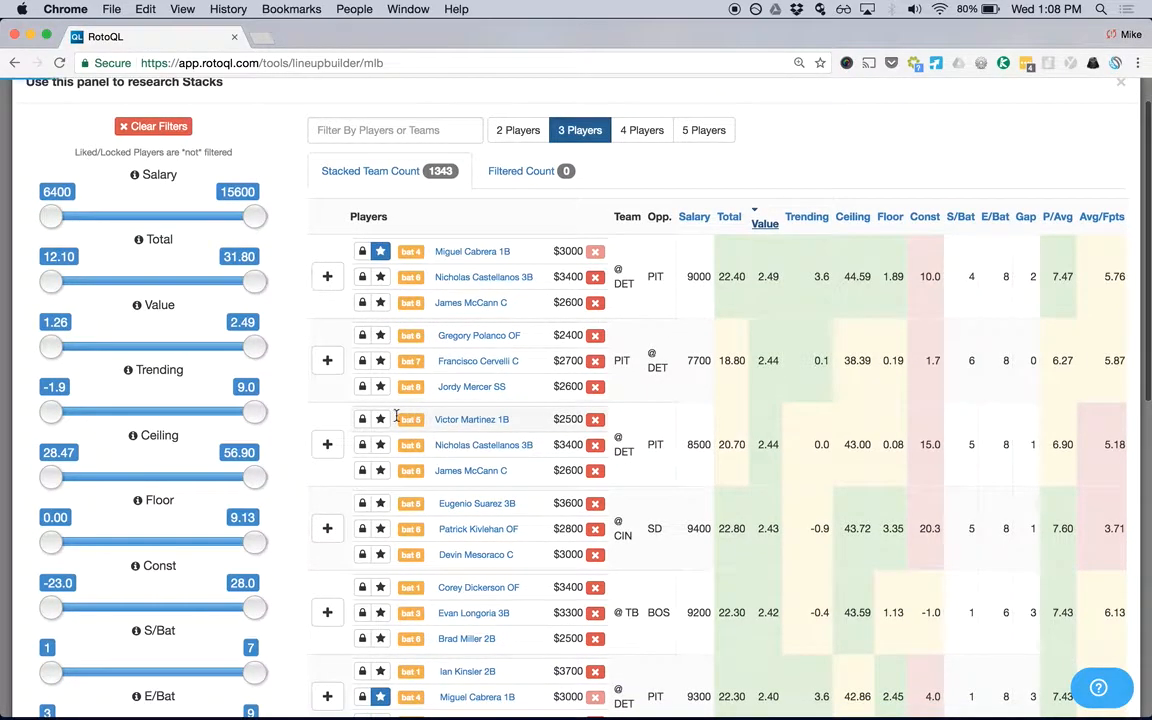
{"action": "scroll", "coordinate": [283, 437], "scroll_direction": "down", "scroll_amount": 5}
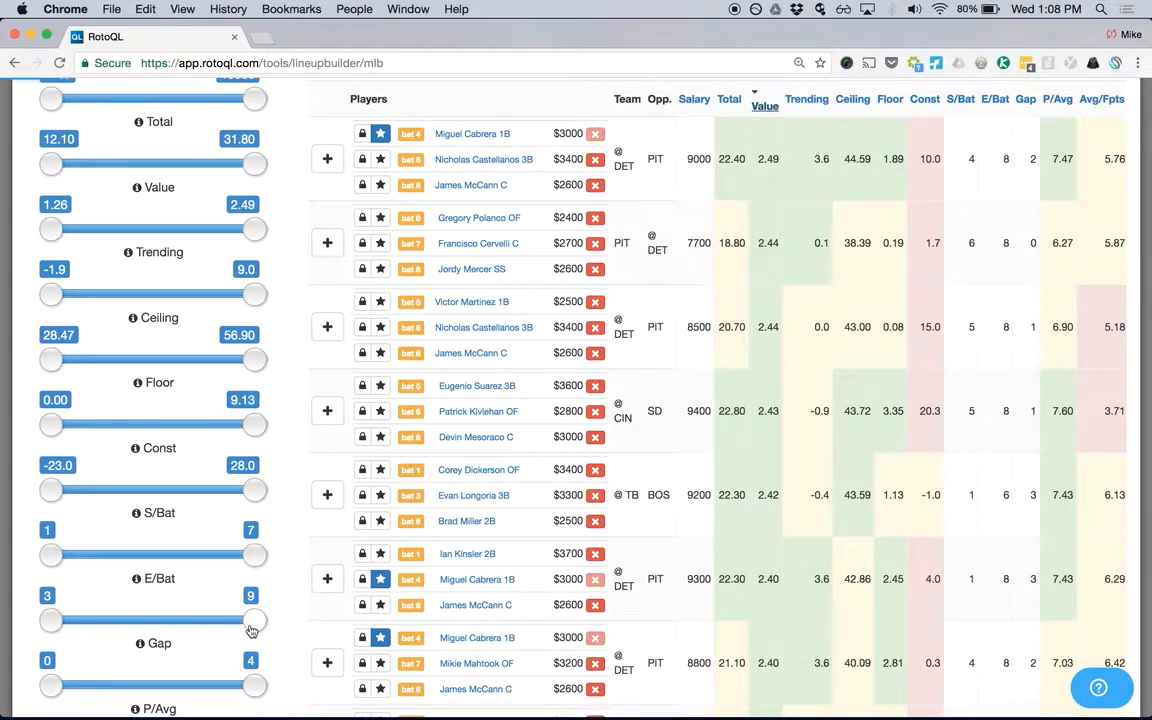
{"action": "left_click_drag", "start_coordinate": [252, 621], "coordinate": [167, 617]}
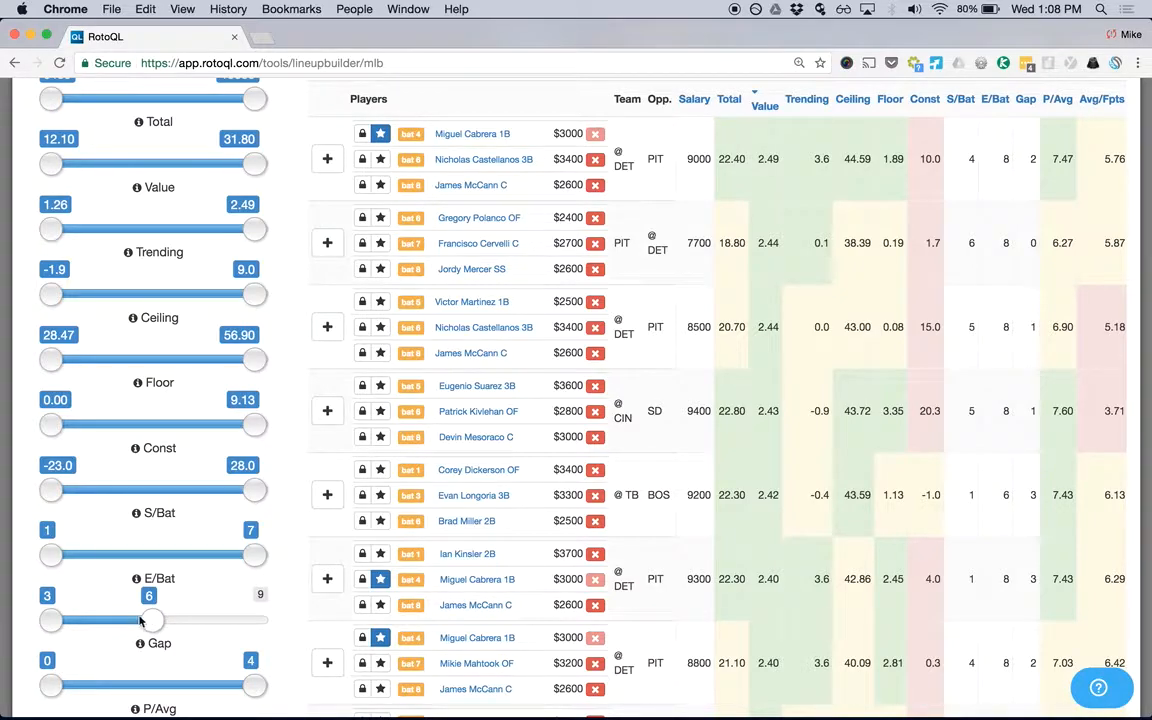
{"action": "left_click_drag", "start_coordinate": [140, 621], "coordinate": [118, 619]}
{"action": "mouse_move", "coordinate": [138, 580]}
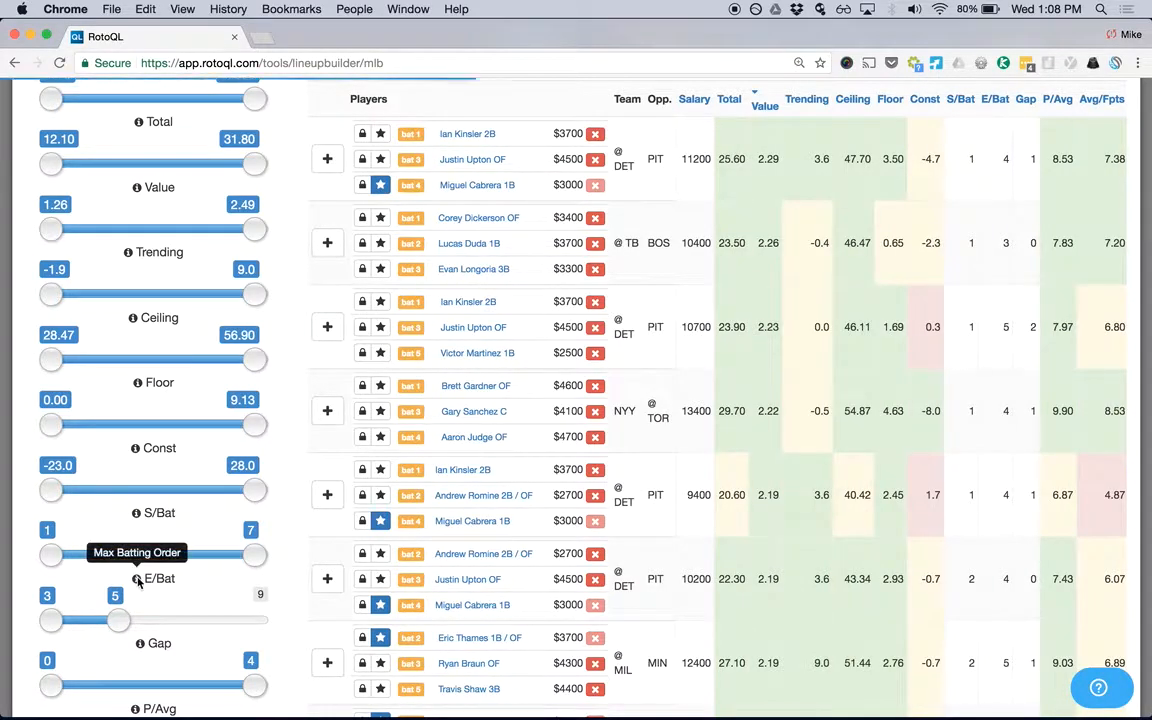
Step: Add the Kinsler–Upton–Cabrera DET stack and the Dickerson–Duda–Longoria TB stack to the groups
{"action": "scroll", "coordinate": [338, 445], "scroll_direction": "up", "scroll_amount": 3}
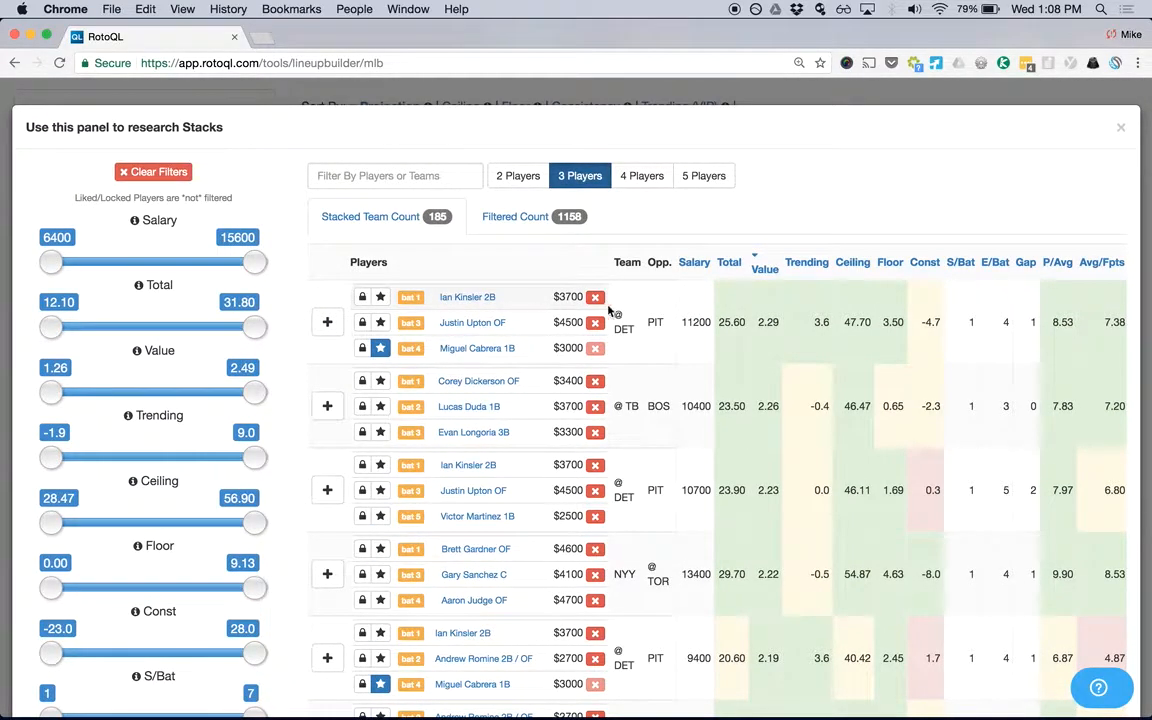
{"action": "left_click_drag", "start_coordinate": [575, 351], "coordinate": [546, 350]}
{"action": "left_click", "coordinate": [543, 349]}
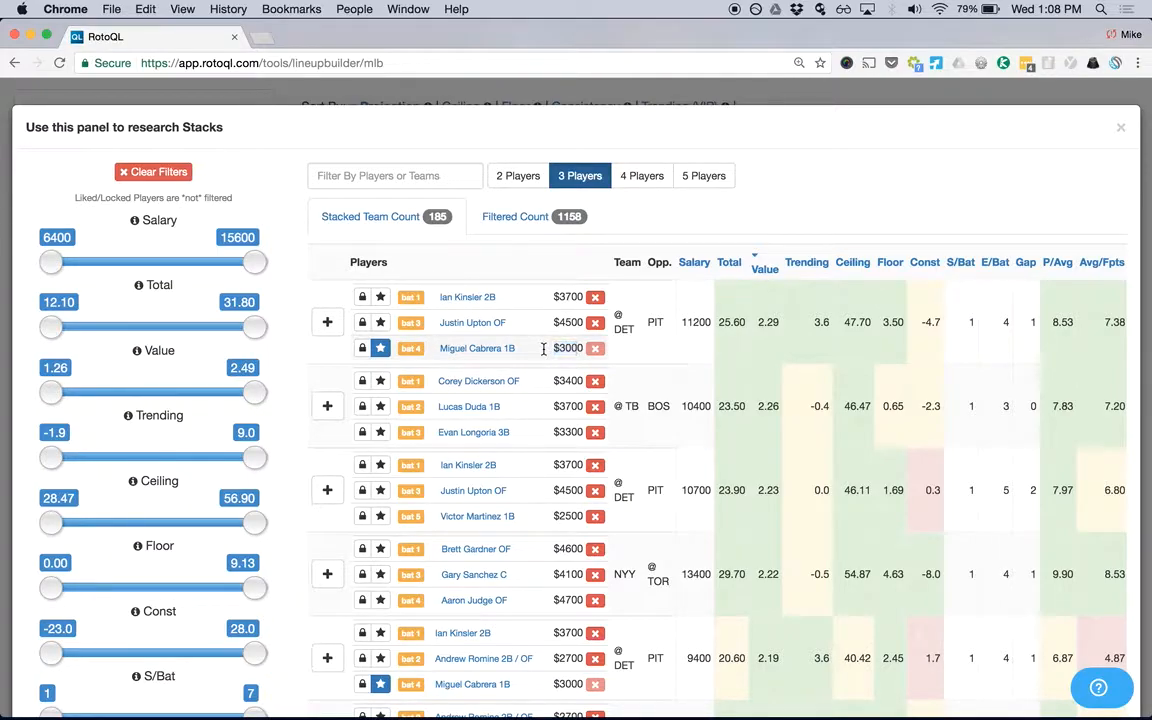
{"action": "left_click", "coordinate": [330, 321]}
{"action": "left_click", "coordinate": [327, 405]}
Step: Sort the three-player stacks by Trending and look through their players and statistics
{"action": "scroll", "coordinate": [773, 408], "scroll_direction": "right", "scroll_amount": 1}
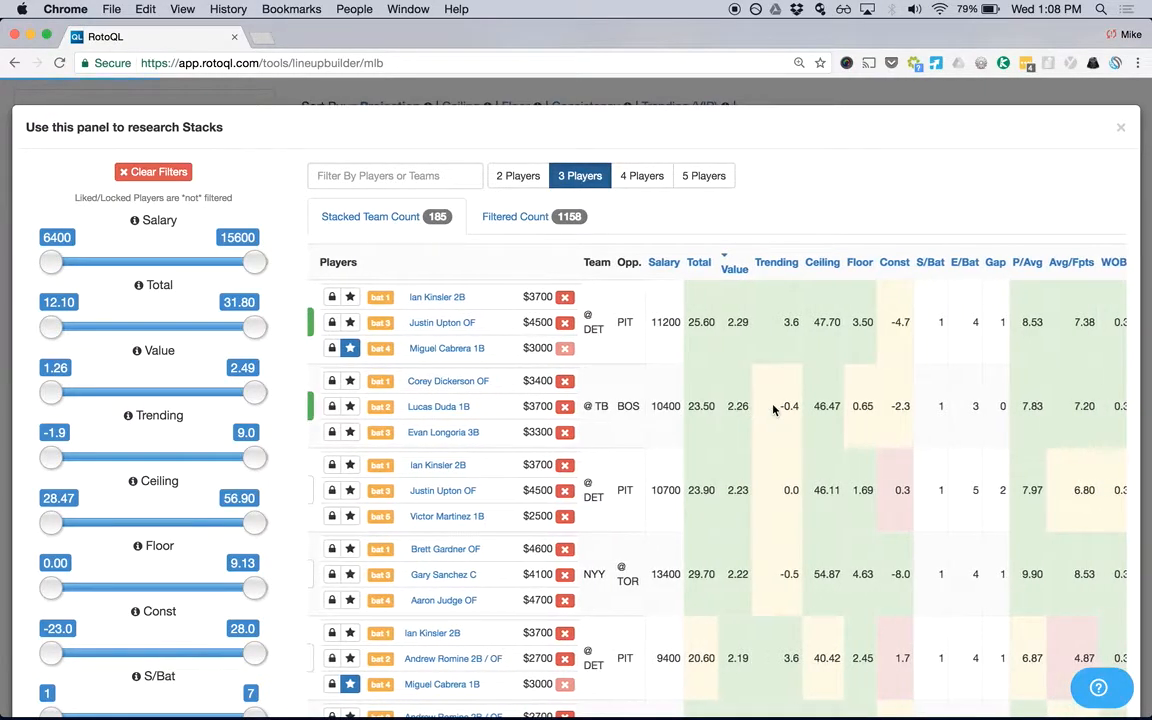
{"action": "scroll", "coordinate": [773, 408], "scroll_direction": "right", "scroll_amount": 3}
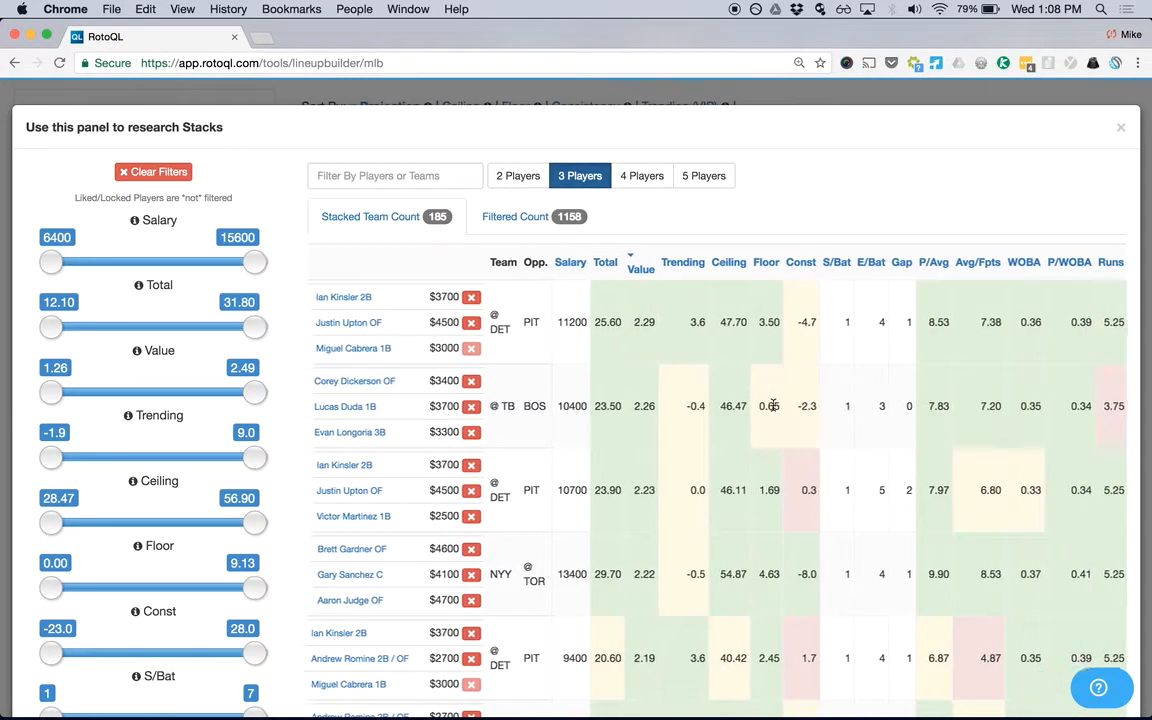
{"action": "left_click", "coordinate": [694, 271]}
{"action": "scroll", "coordinate": [713, 270], "scroll_direction": "left", "scroll_amount": 4}
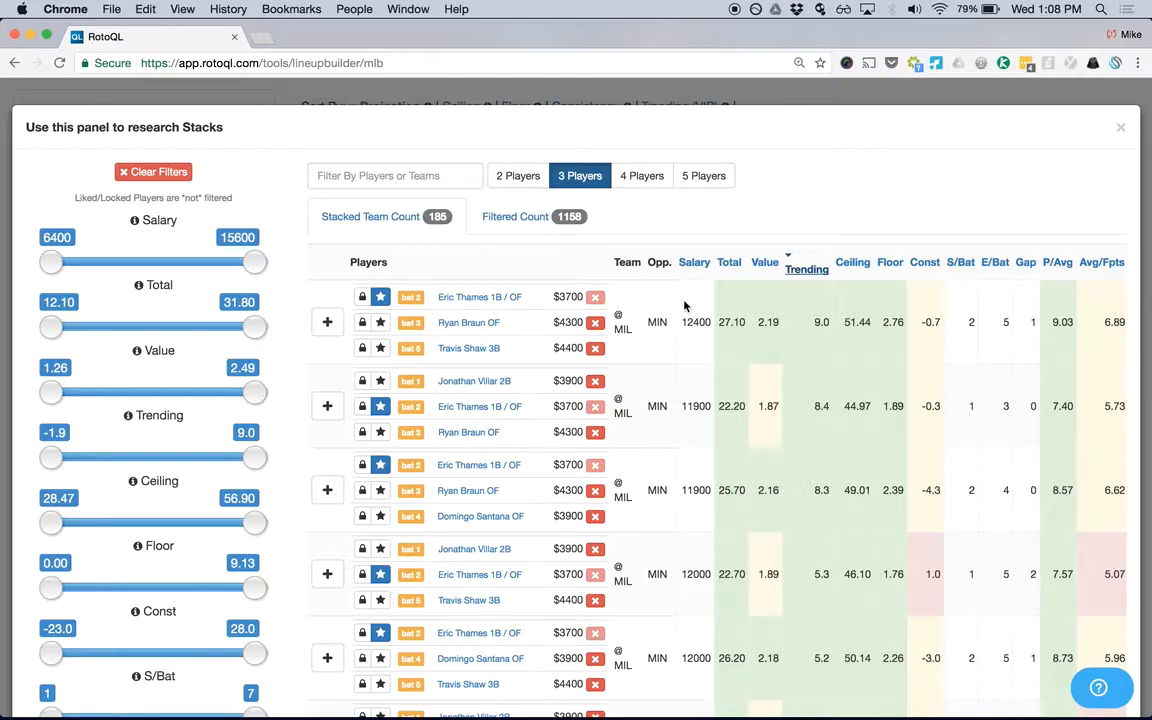
{"action": "scroll", "coordinate": [717, 411], "scroll_direction": "down", "scroll_amount": 8}
{"action": "scroll", "coordinate": [717, 419], "scroll_direction": "up", "scroll_amount": 8}
{"action": "scroll", "coordinate": [717, 419], "scroll_direction": "right", "scroll_amount": 1}
{"action": "scroll", "coordinate": [717, 415], "scroll_direction": "right", "scroll_amount": 10}
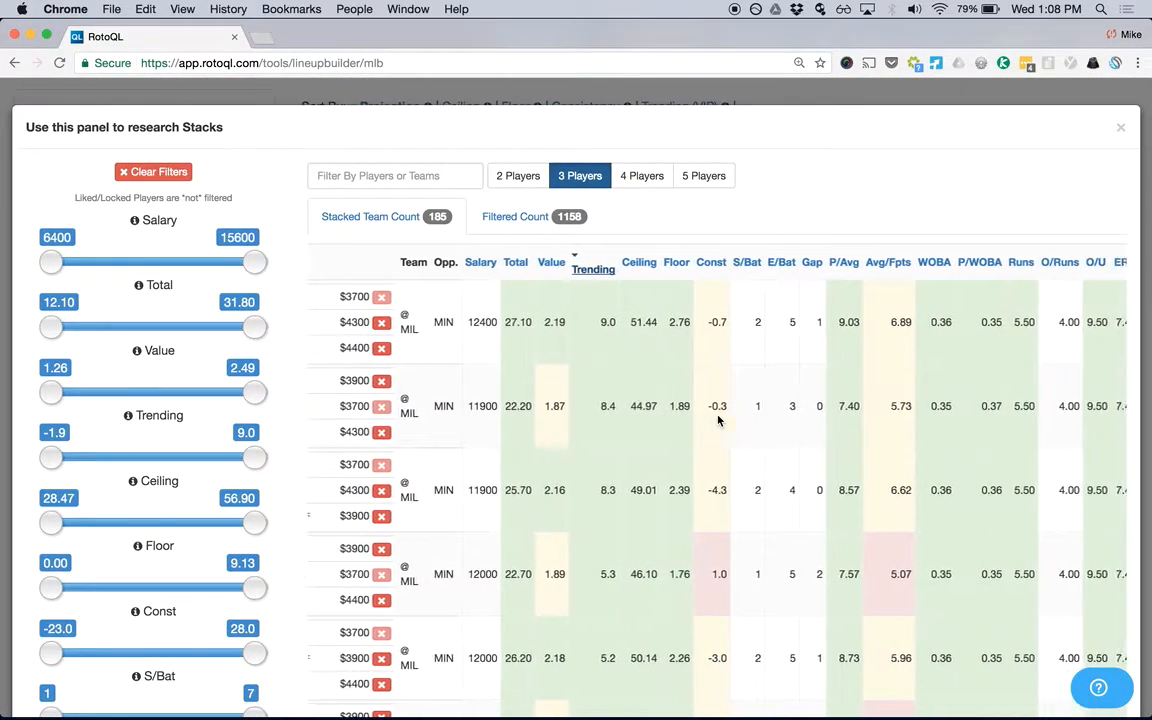
Step: Sort the stacks by P/Avg and add the Altuve–Reddick–Gonzalez and Fisher–Altuve–Reddick HOU stacks to the groups
{"action": "left_click", "coordinate": [829, 270]}
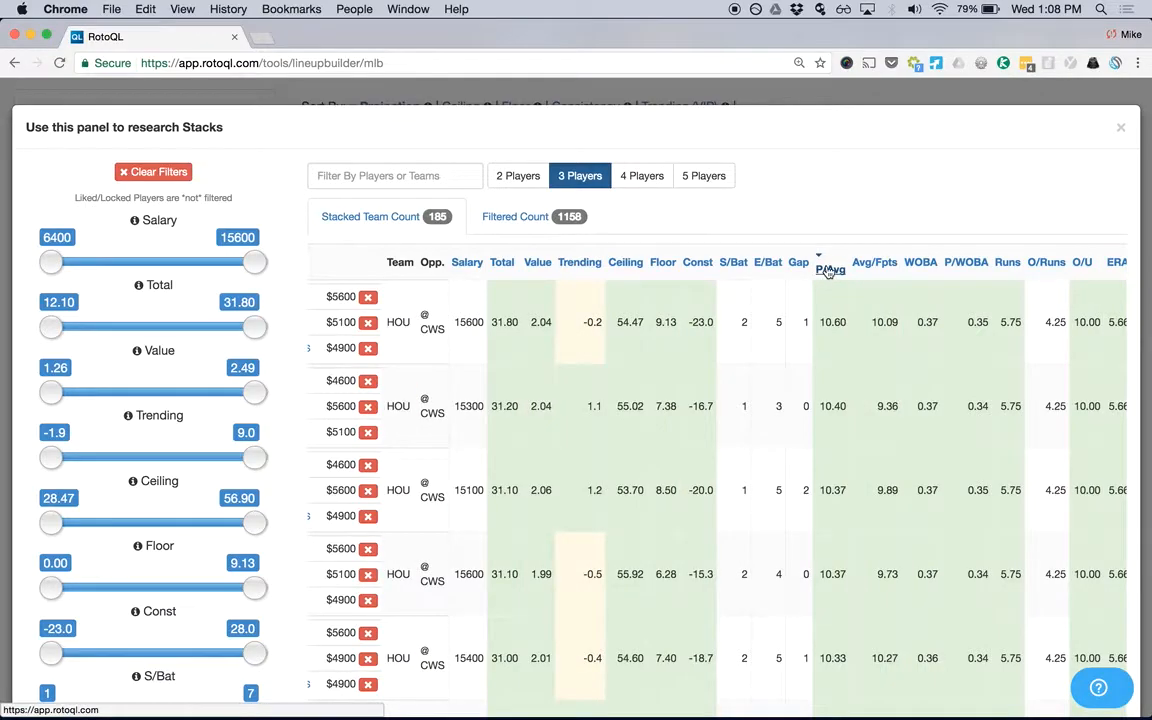
{"action": "scroll", "coordinate": [830, 272], "scroll_direction": "left", "scroll_amount": 8}
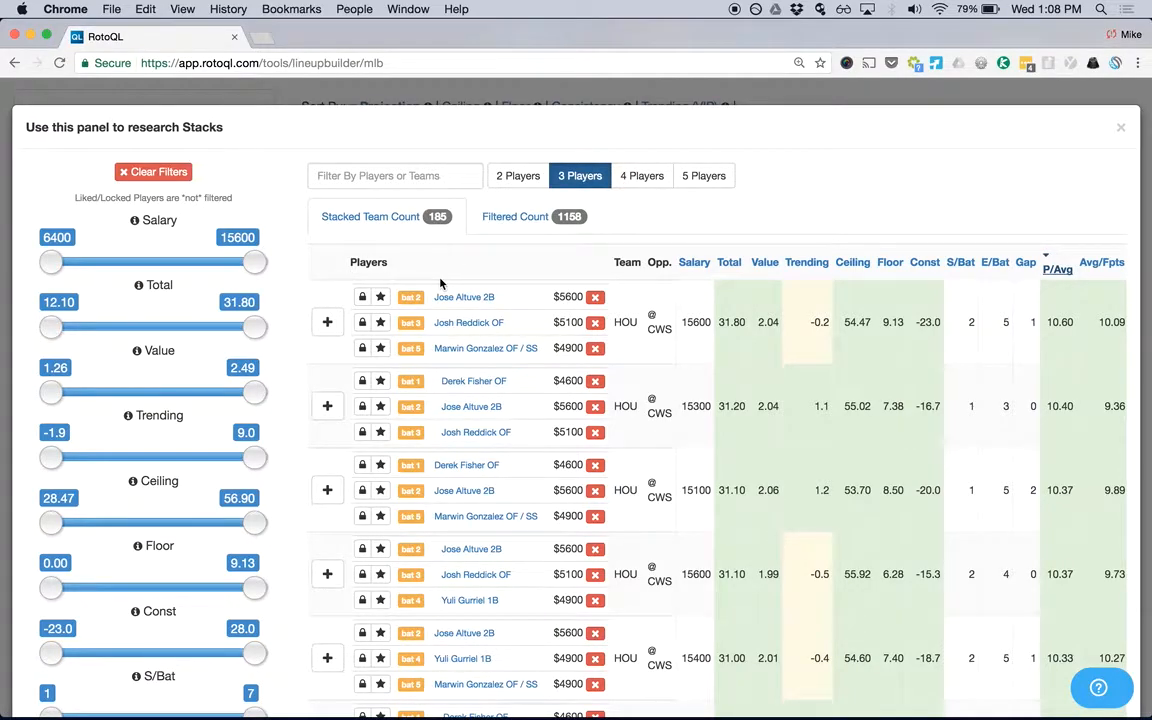
{"action": "left_click", "coordinate": [330, 322]}
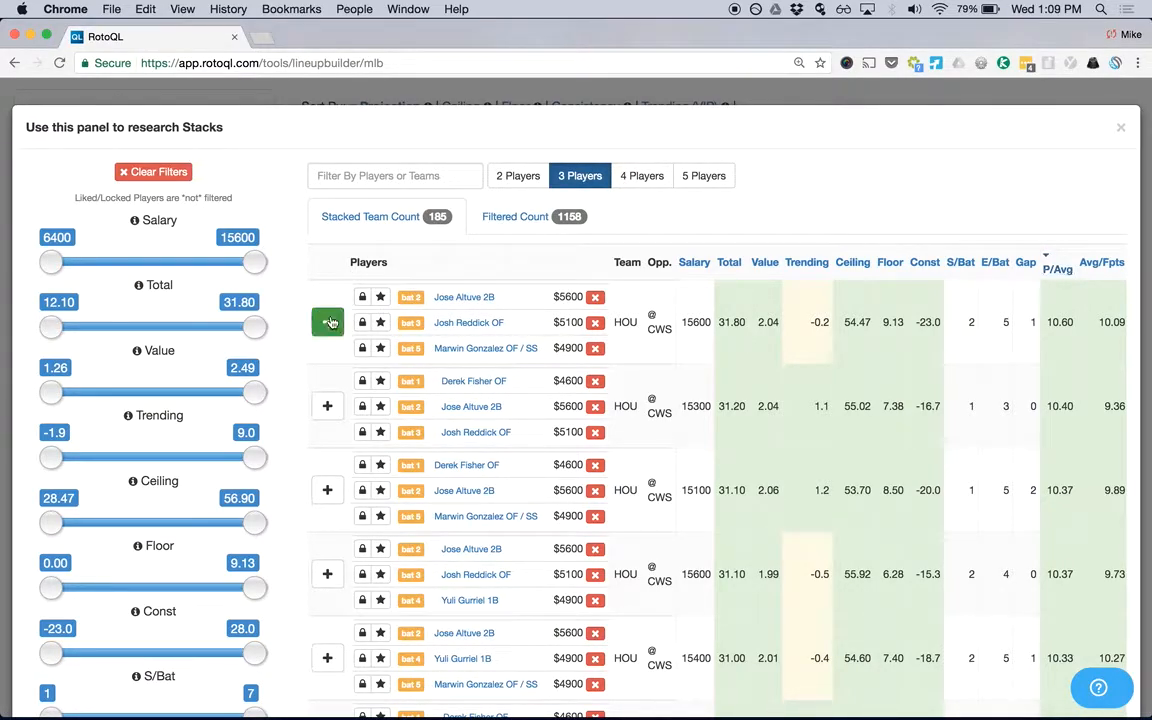
{"action": "left_click", "coordinate": [326, 408]}
{"action": "scroll", "coordinate": [590, 433], "scroll_direction": "right", "scroll_amount": 3}
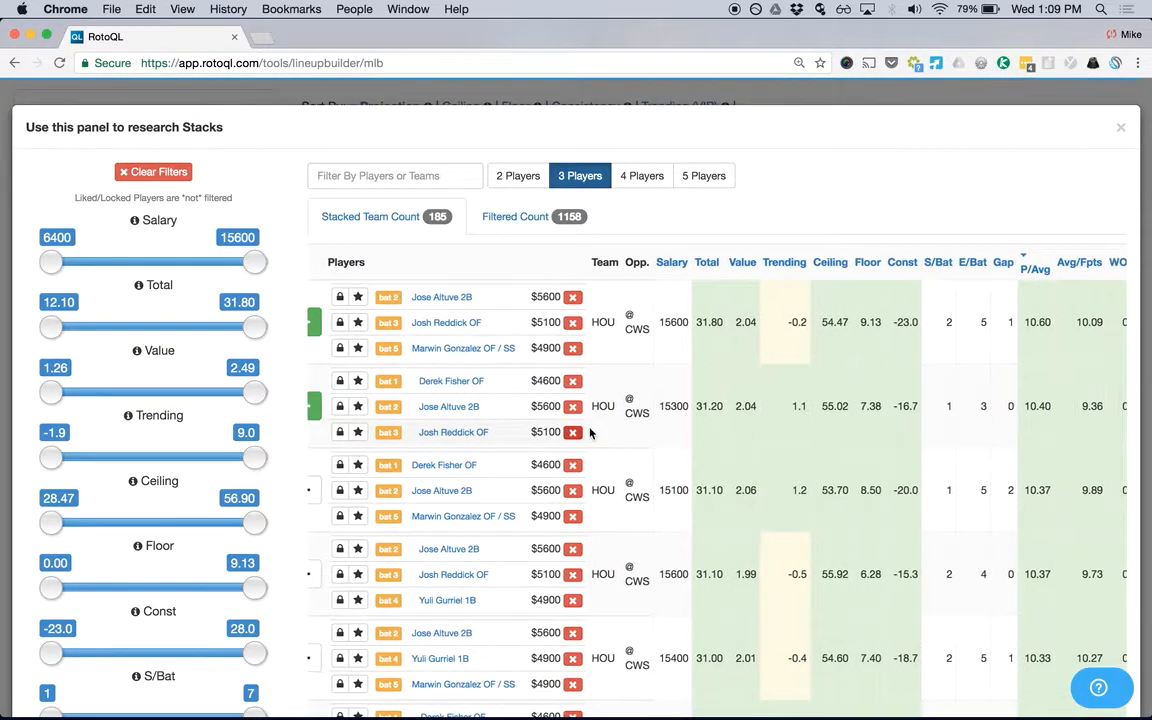
{"action": "scroll", "coordinate": [590, 433], "scroll_direction": "left", "scroll_amount": 3}
Step: Filter the stacks to a minimum Value of 1.58 and a minimum Trending of 3.0
{"action": "scroll", "coordinate": [327, 549], "scroll_direction": "down", "scroll_amount": 3}
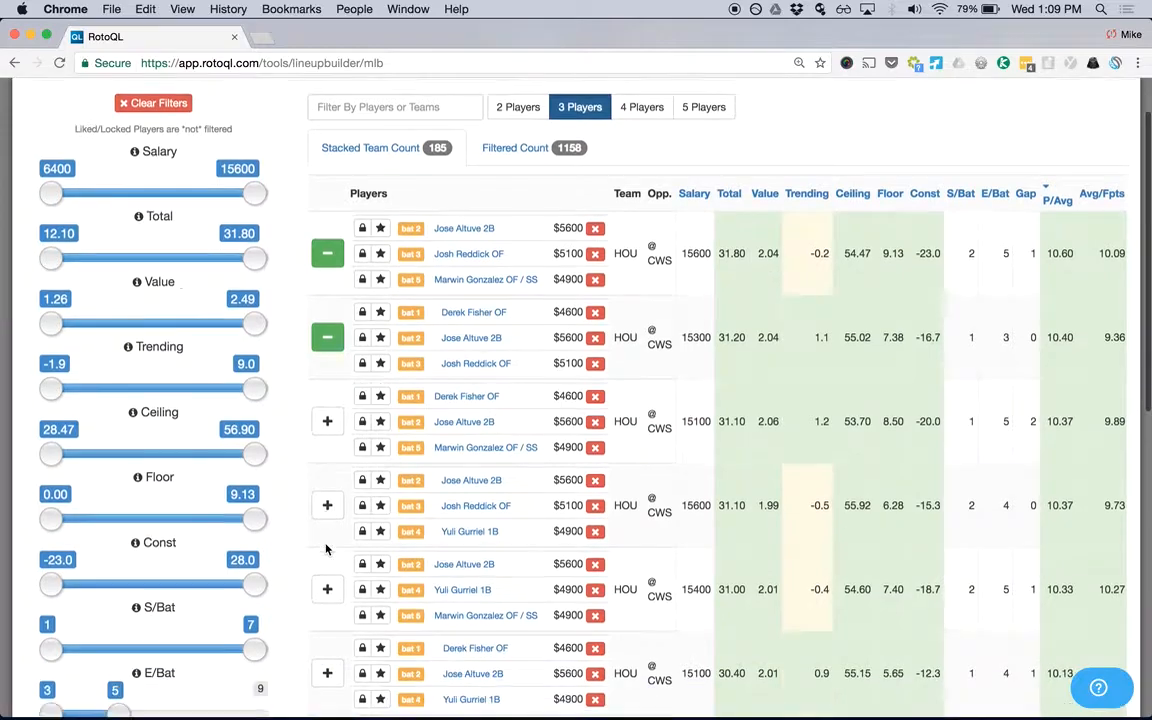
{"action": "scroll", "coordinate": [327, 543], "scroll_direction": "up", "scroll_amount": 2}
{"action": "scroll", "coordinate": [170, 370], "scroll_direction": "down", "scroll_amount": 1}
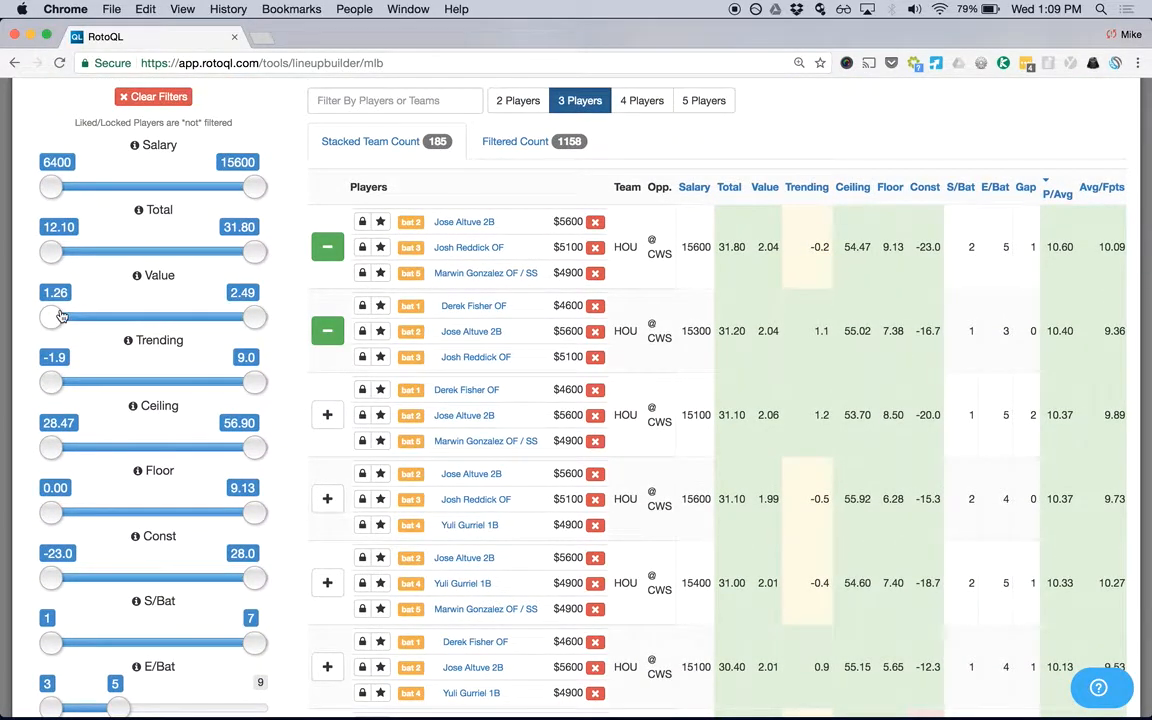
{"action": "left_click_drag", "start_coordinate": [60, 316], "coordinate": [115, 319]}
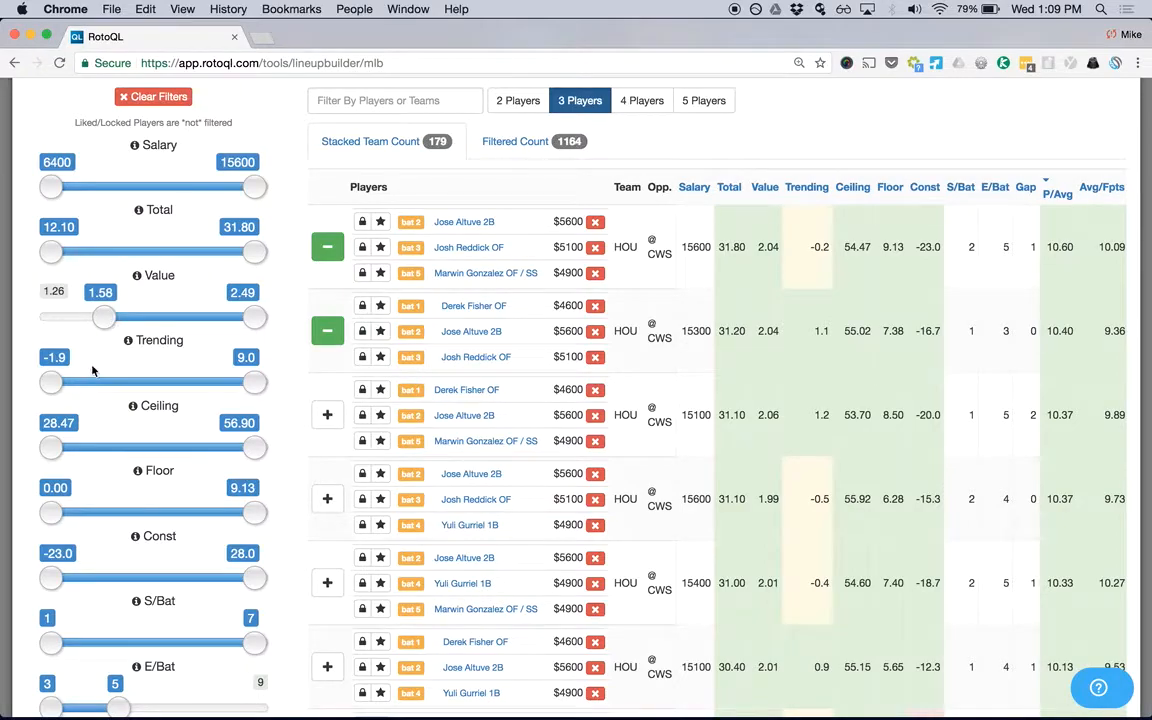
{"action": "left_click_drag", "start_coordinate": [51, 382], "coordinate": [166, 386]}
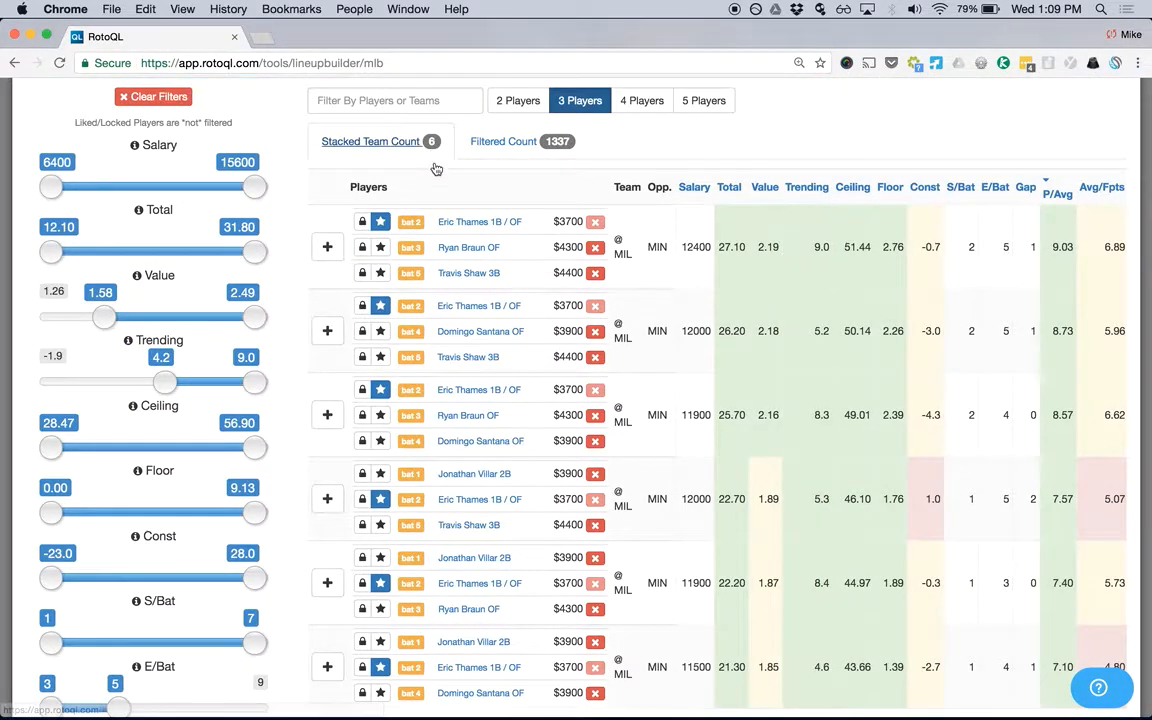
{"action": "scroll", "coordinate": [453, 303], "scroll_direction": "down", "scroll_amount": 4}
{"action": "scroll", "coordinate": [458, 309], "scroll_direction": "up", "scroll_amount": 5}
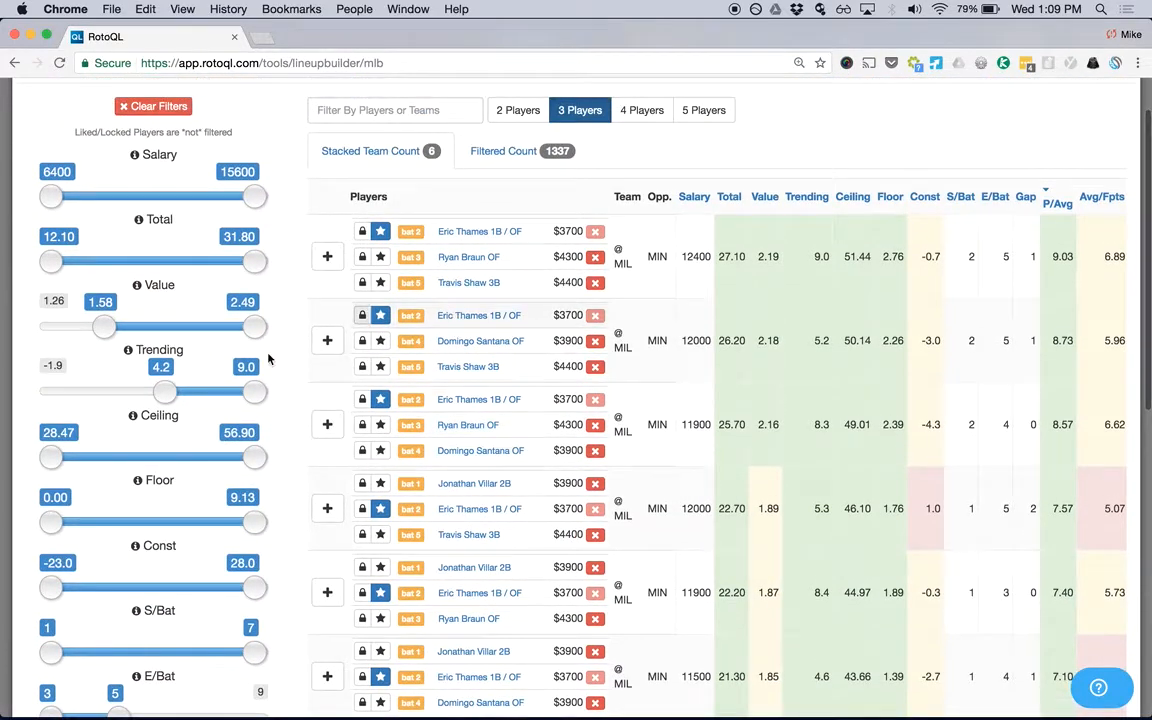
{"action": "left_click_drag", "start_coordinate": [165, 396], "coordinate": [141, 392]}
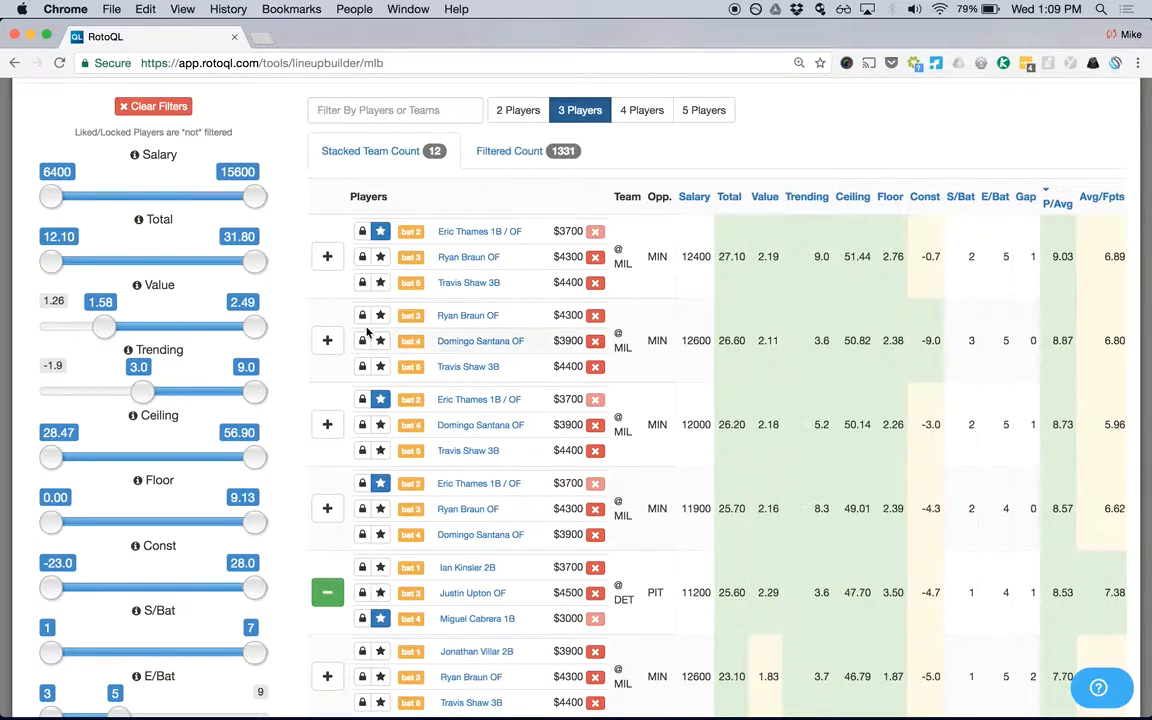
Step: Add the Romine–Upton–Cabrera DET stack to the groups and close Stack Research
{"action": "scroll", "coordinate": [420, 245], "scroll_direction": "down", "scroll_amount": 3}
{"action": "scroll", "coordinate": [420, 245], "scroll_direction": "down", "scroll_amount": 5}
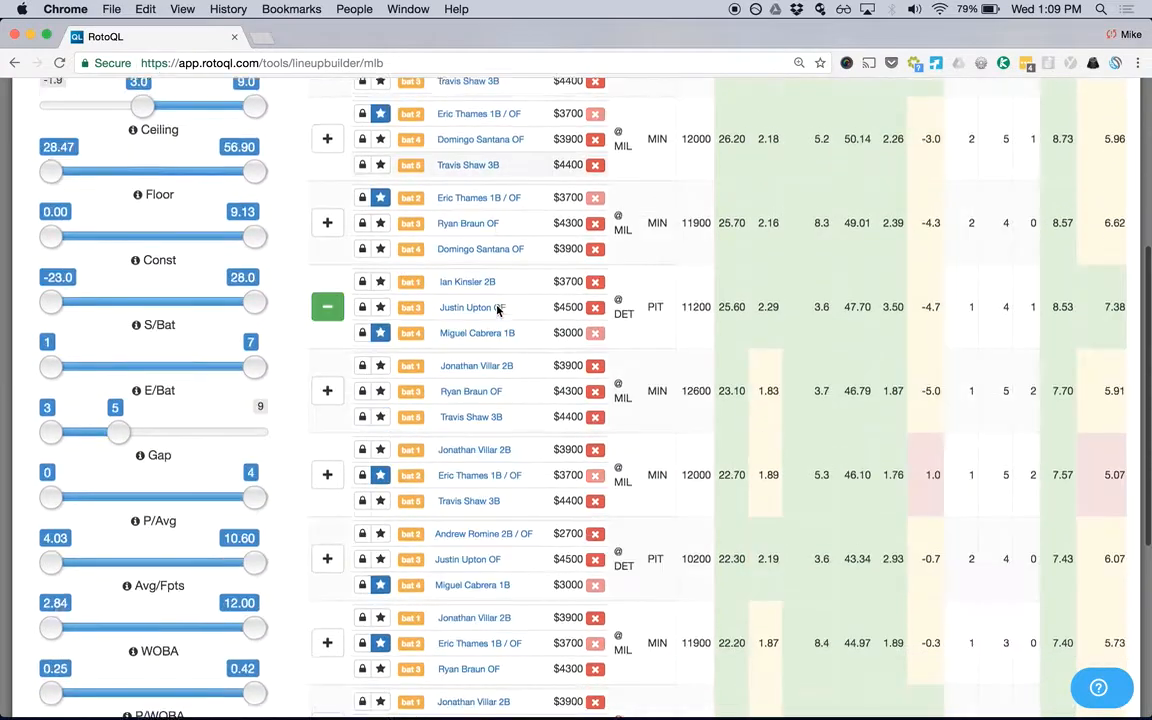
{"action": "scroll", "coordinate": [400, 420], "scroll_direction": "up", "scroll_amount": 1}
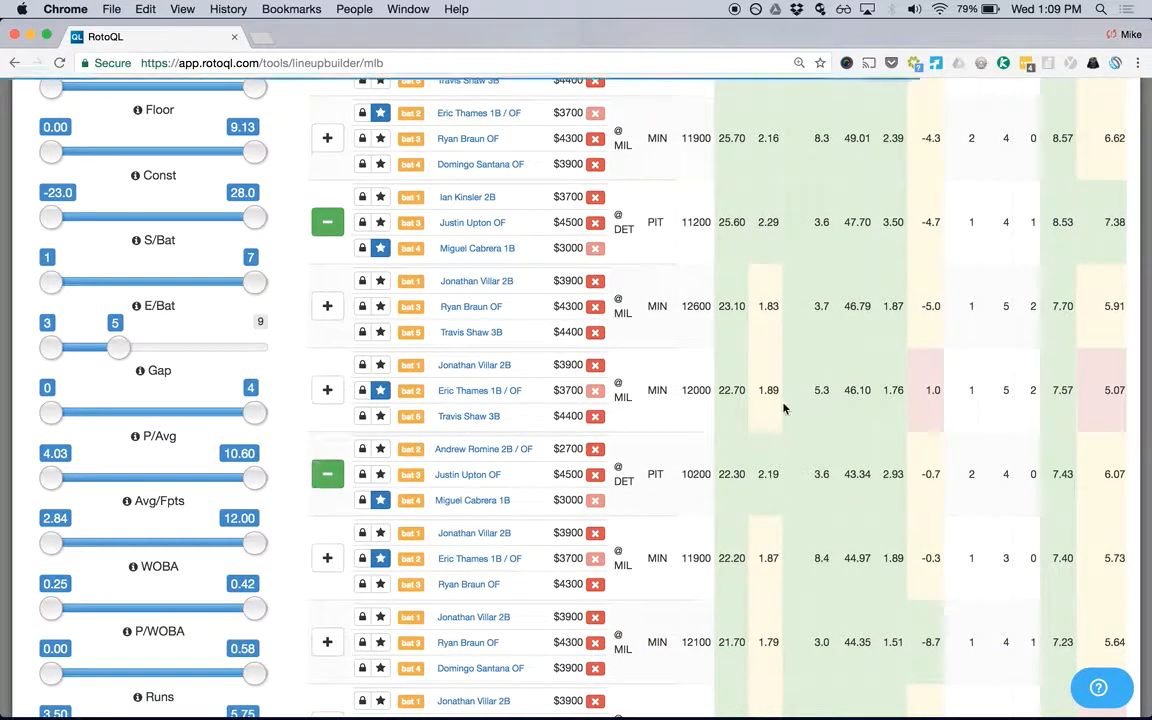
{"action": "scroll", "coordinate": [784, 404], "scroll_direction": "up", "scroll_amount": 5}
{"action": "left_click", "coordinate": [1121, 127]}
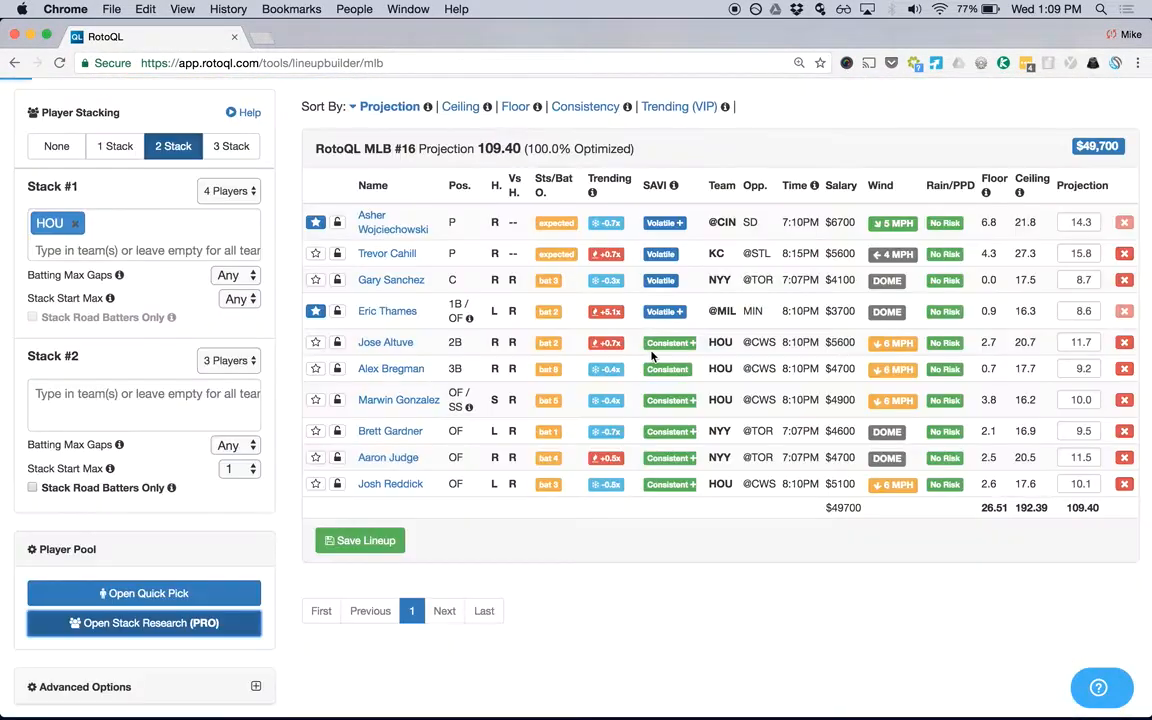
Step: Set player stacking to None
{"action": "scroll", "coordinate": [180, 430], "scroll_direction": "up", "scroll_amount": 1}
{"action": "scroll", "coordinate": [189, 456], "scroll_direction": "up", "scroll_amount": 3}
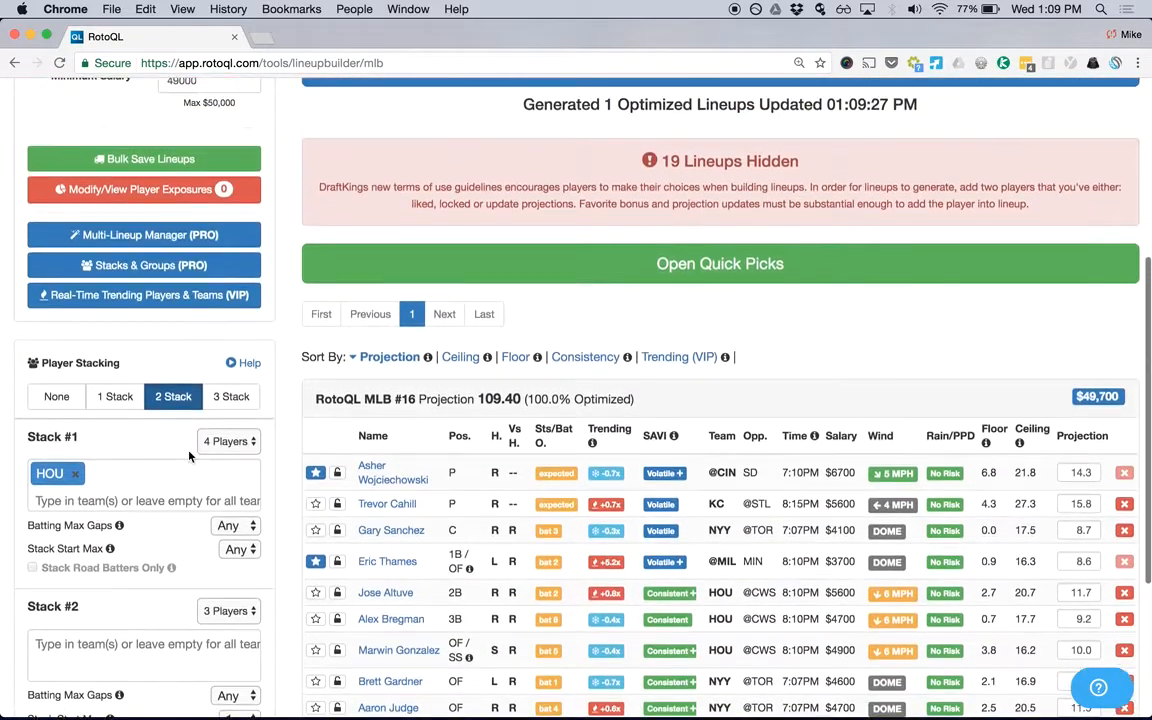
{"action": "left_click", "coordinate": [57, 402]}
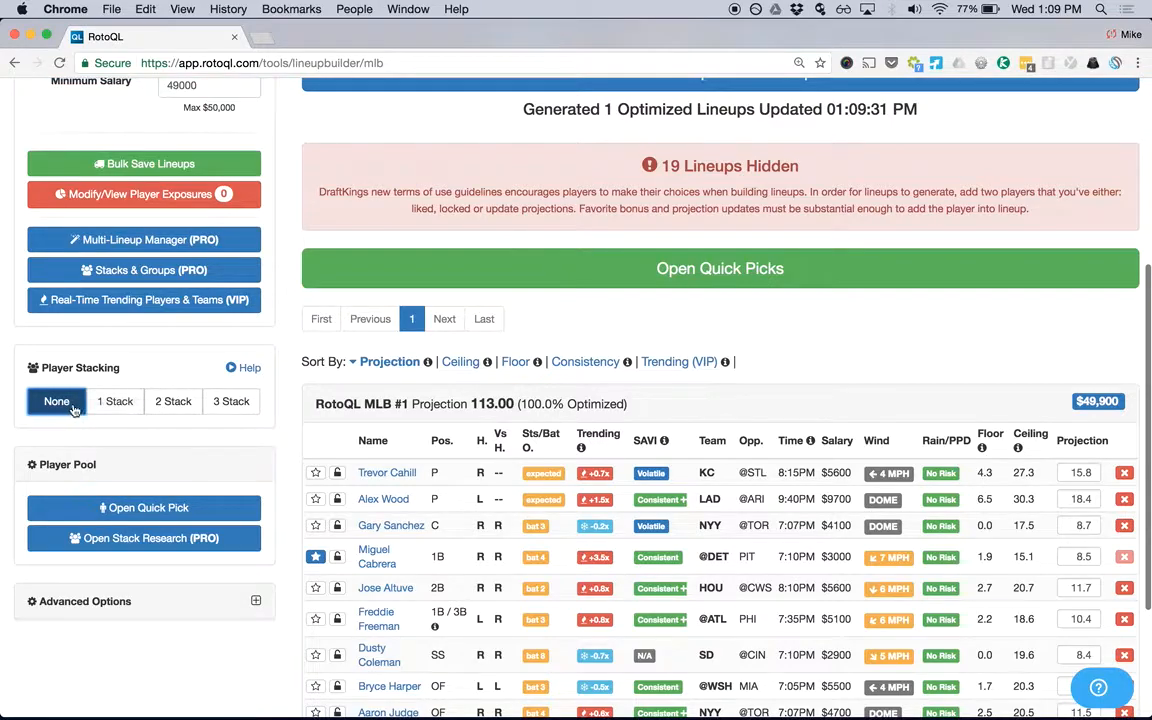
Step: Open Stacks & Groups and review the added three-player groups
{"action": "scroll", "coordinate": [165, 323], "scroll_direction": "up", "scroll_amount": 2}
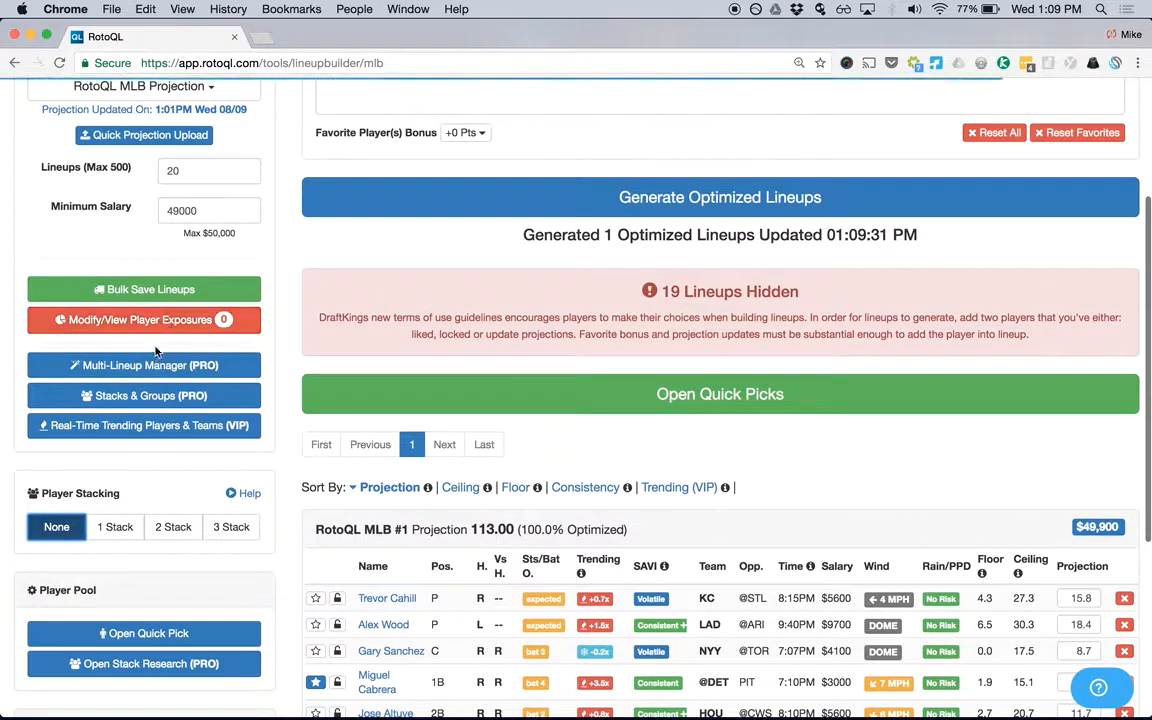
{"action": "left_click", "coordinate": [170, 397]}
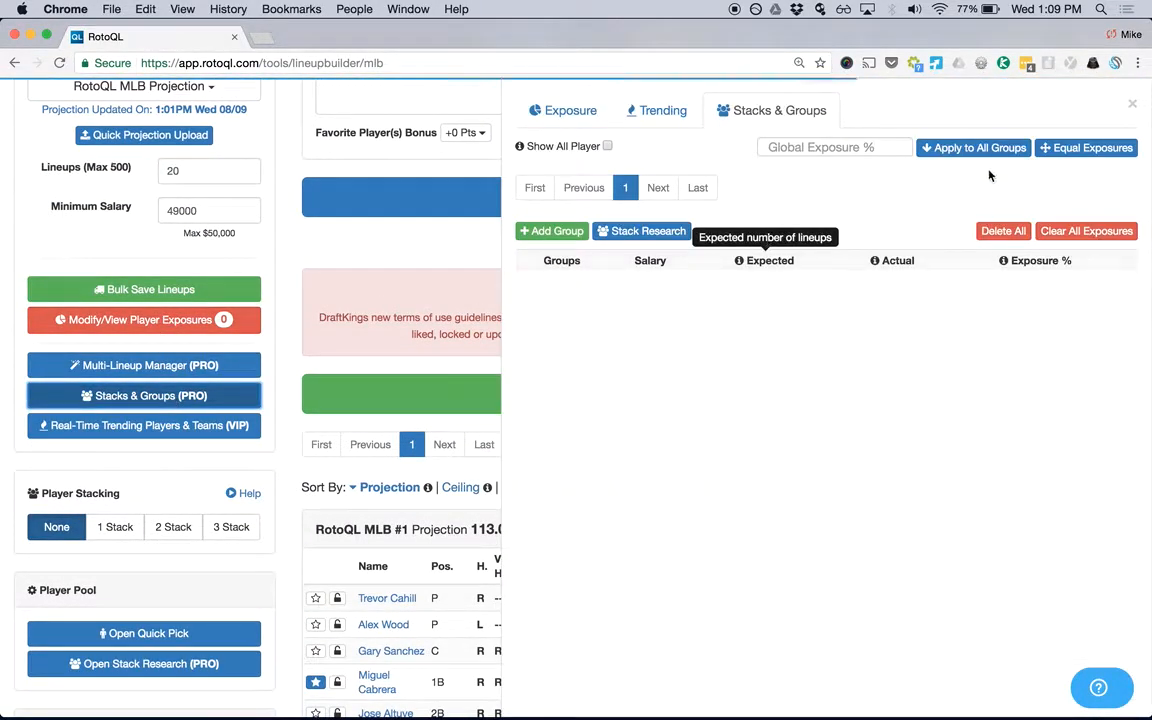
{"action": "scroll", "coordinate": [943, 201], "scroll_direction": "down", "scroll_amount": 2}
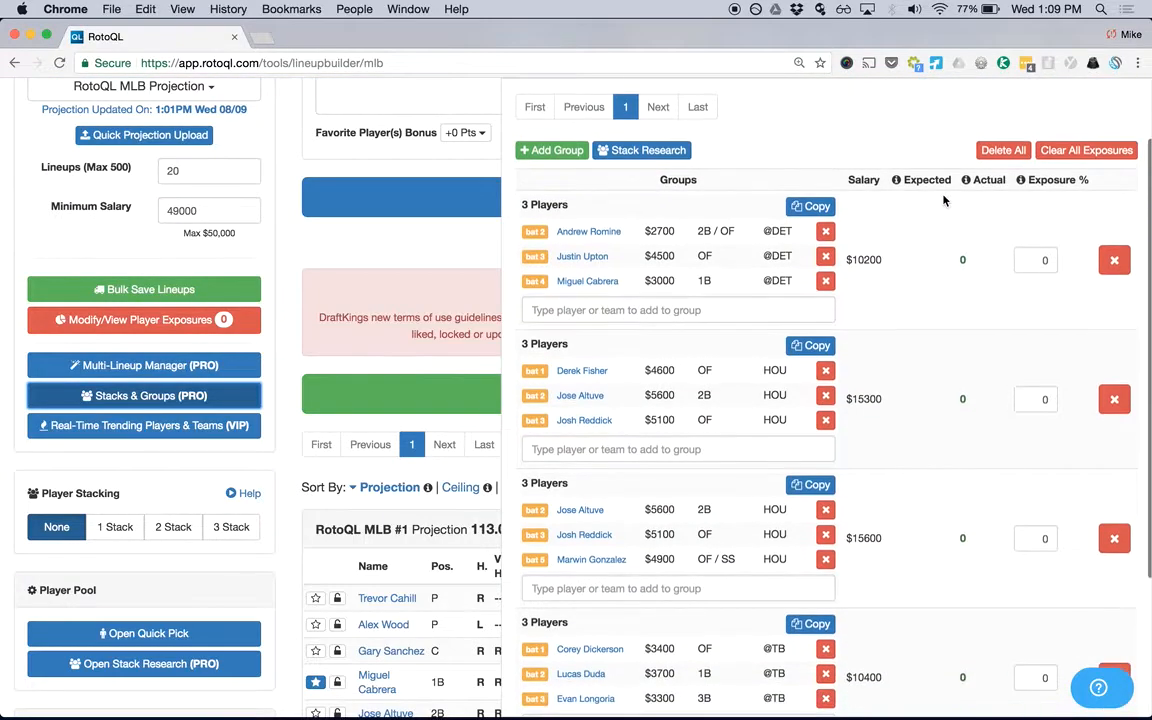
{"action": "scroll", "coordinate": [943, 201], "scroll_direction": "down", "scroll_amount": 5}
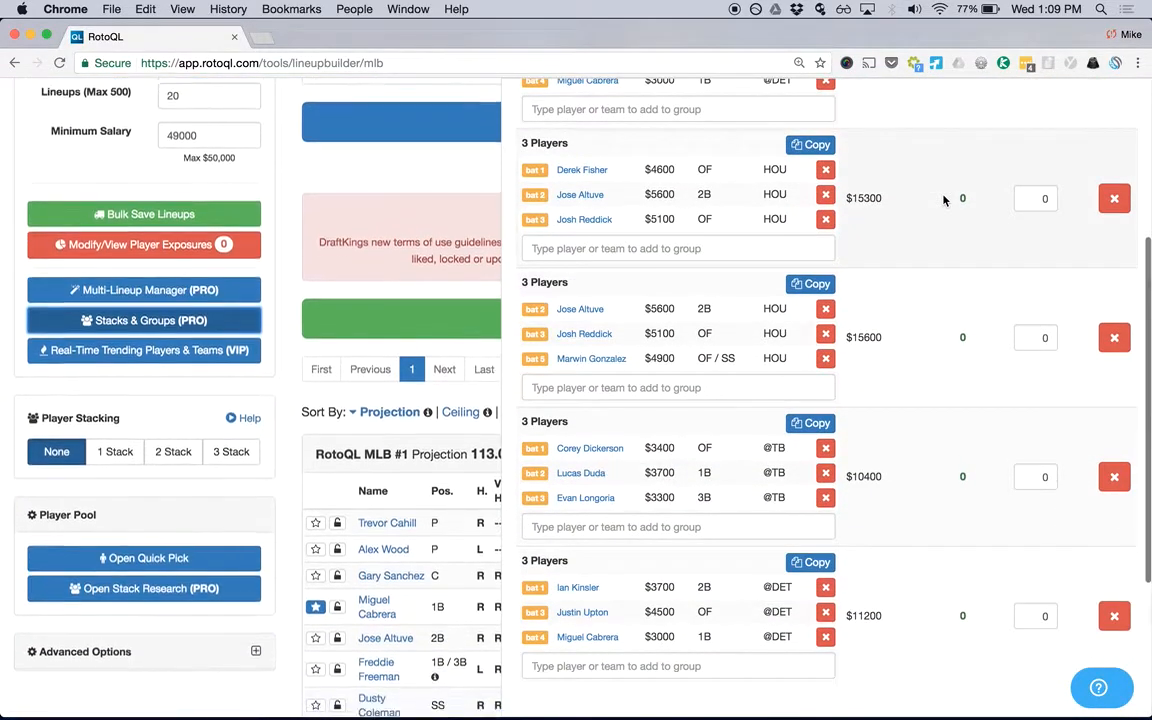
{"action": "scroll", "coordinate": [943, 201], "scroll_direction": "up", "scroll_amount": 7}
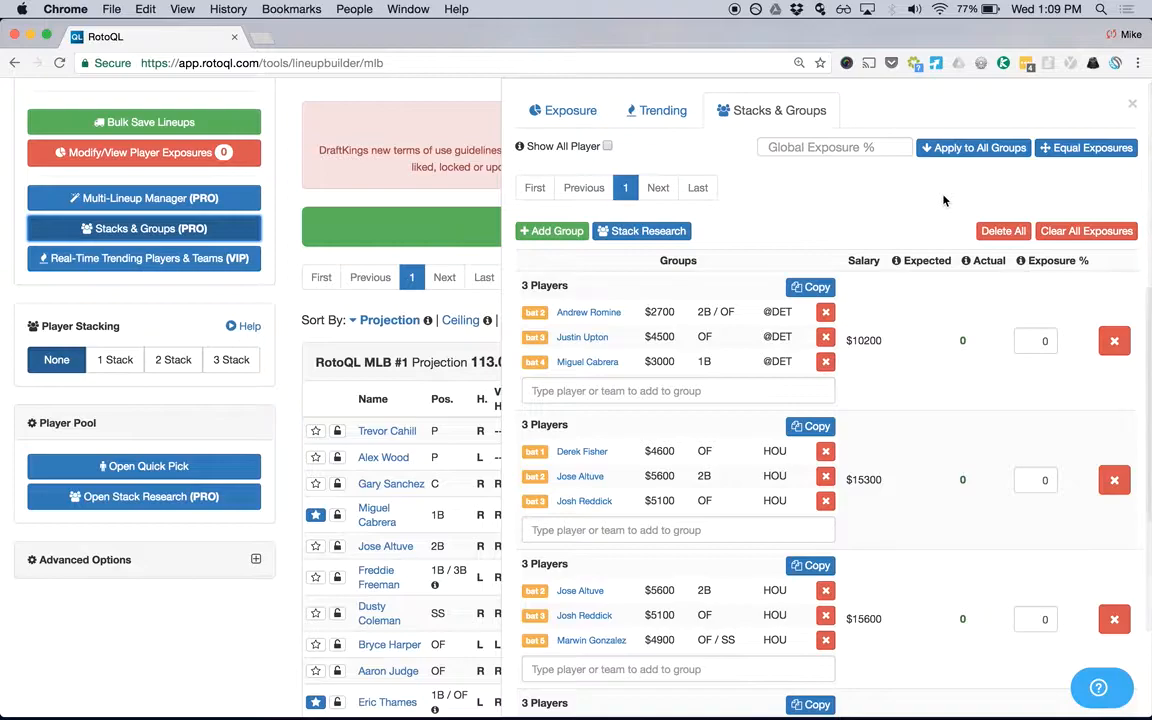
Step: Search for DET players in the Romine–Upton–Cabrera group and add pitcher Justin Verlander to it
{"action": "left_click", "coordinate": [755, 390]}
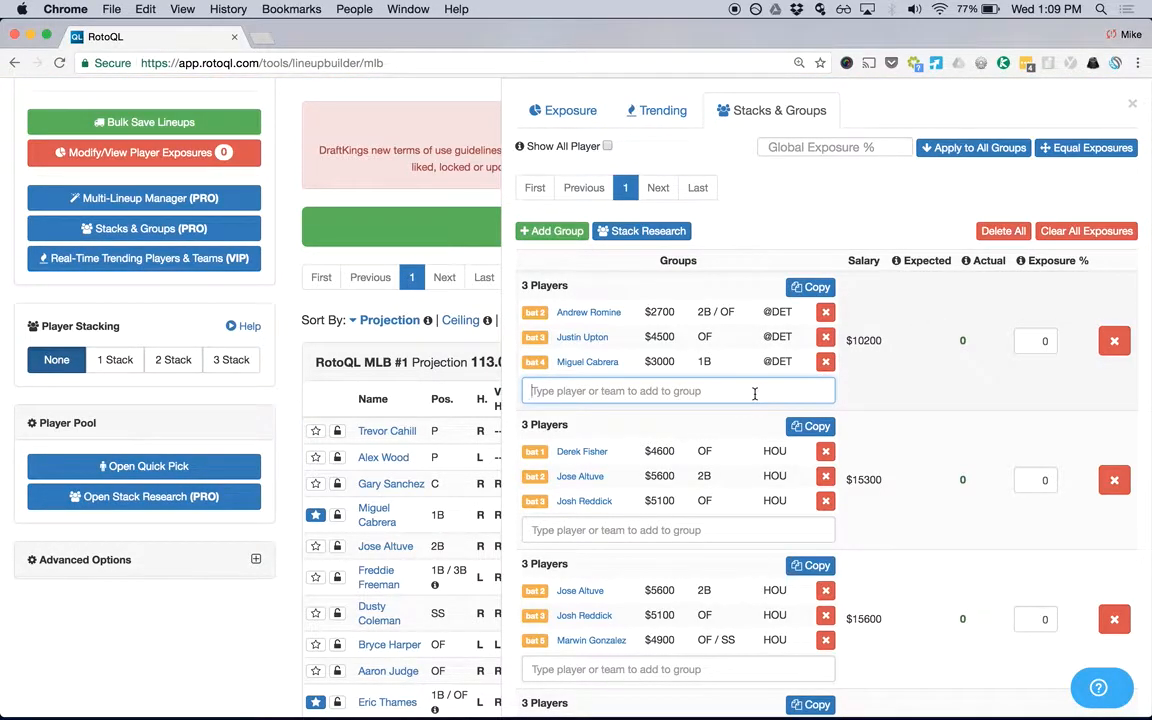
{"action": "type", "text": "det"}
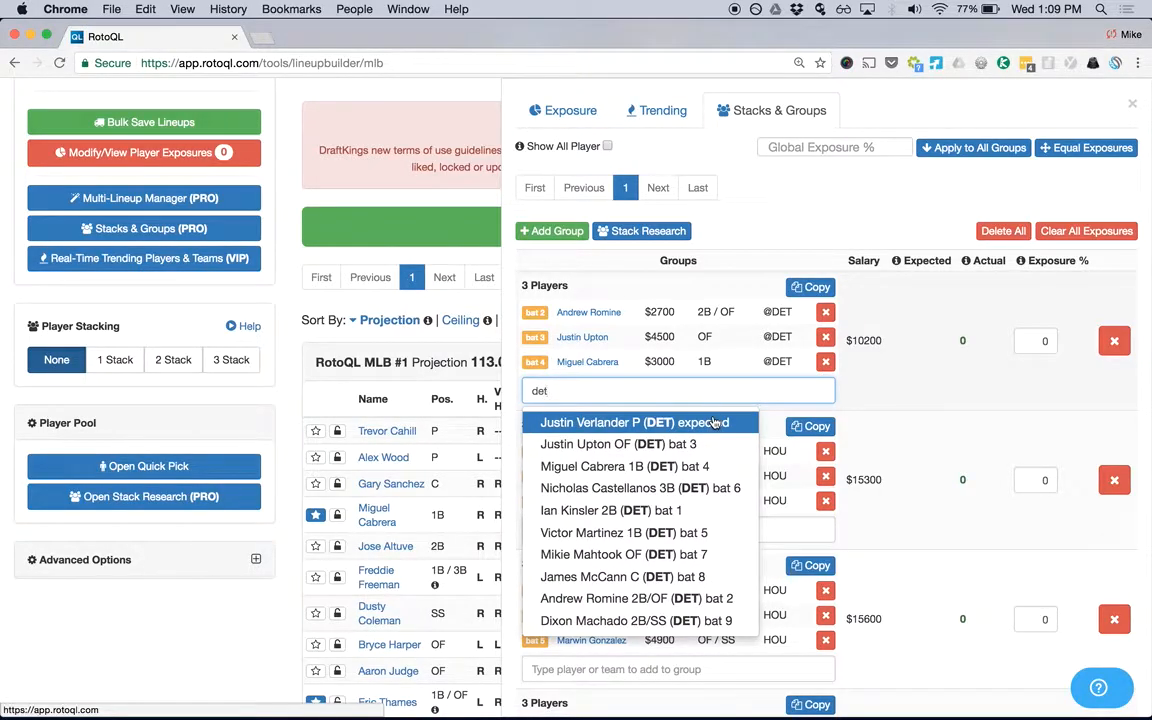
{"action": "left_click", "coordinate": [714, 423]}
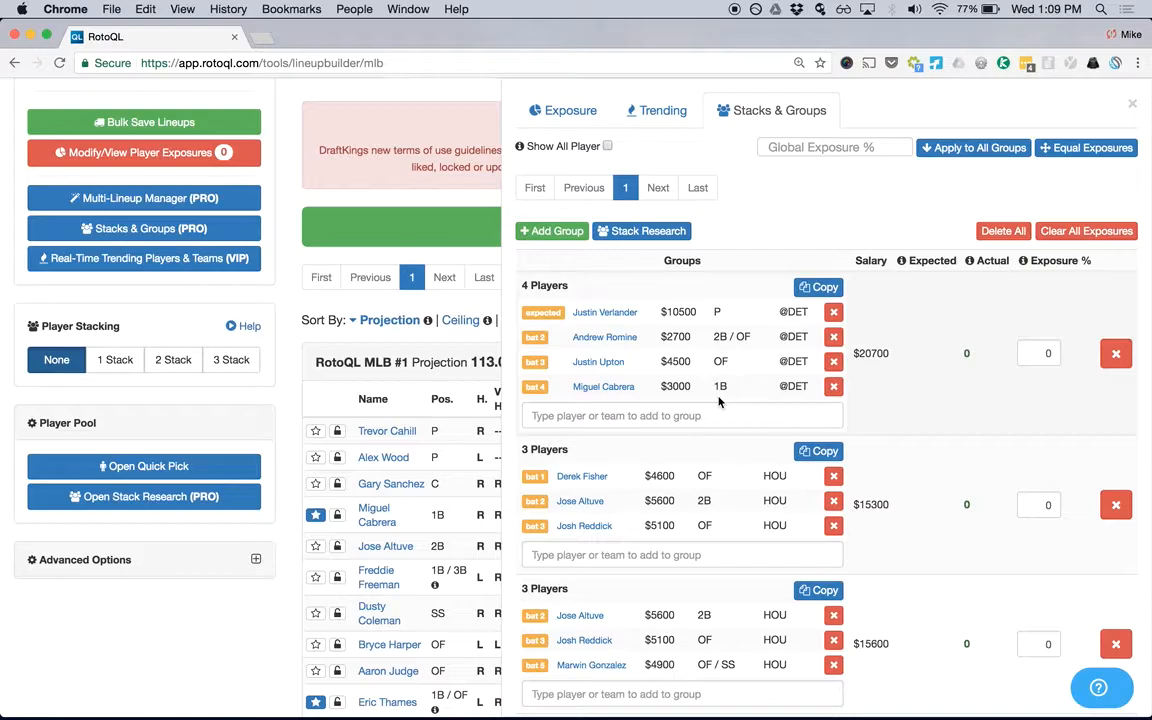
Step: Search for HOU players in the Fisher–Altuve–Reddick group and add pitcher Collin McHugh to it
{"action": "scroll", "coordinate": [718, 400], "scroll_direction": "down", "scroll_amount": 3}
{"action": "left_click", "coordinate": [718, 400]}
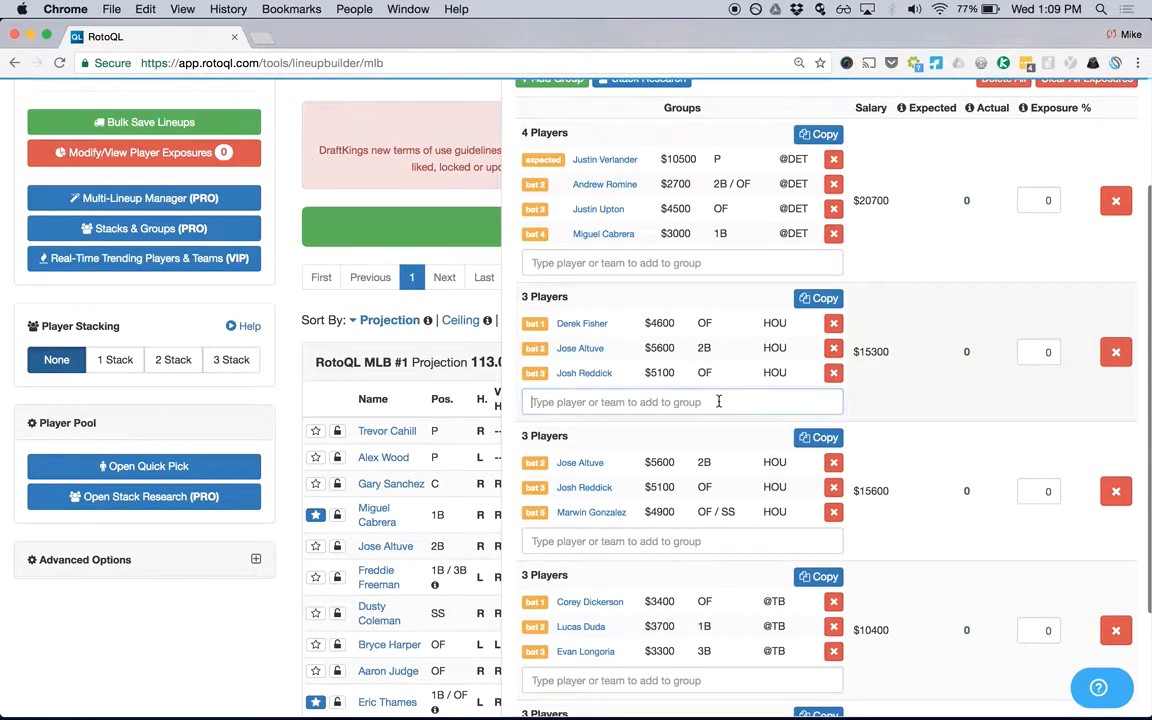
{"action": "type", "text": "hou"}
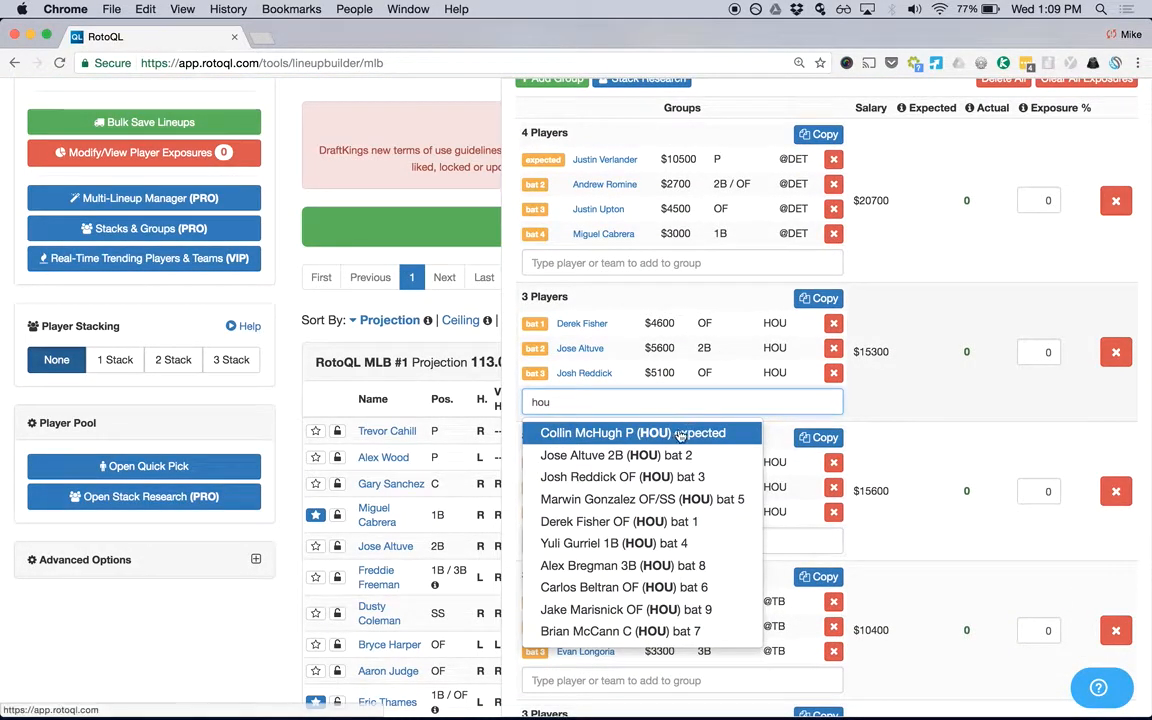
{"action": "left_click", "coordinate": [680, 433]}
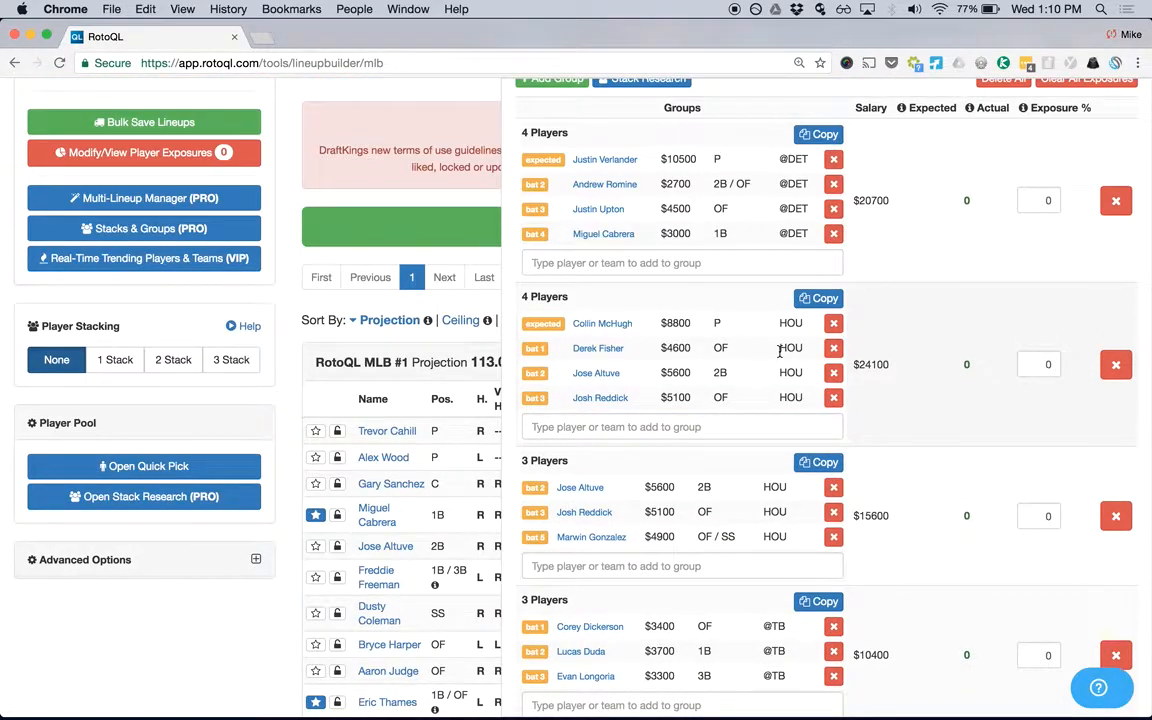
Step: Distribute exposure equally across all the custom stack groups
{"action": "scroll", "coordinate": [779, 350], "scroll_direction": "up", "scroll_amount": 5}
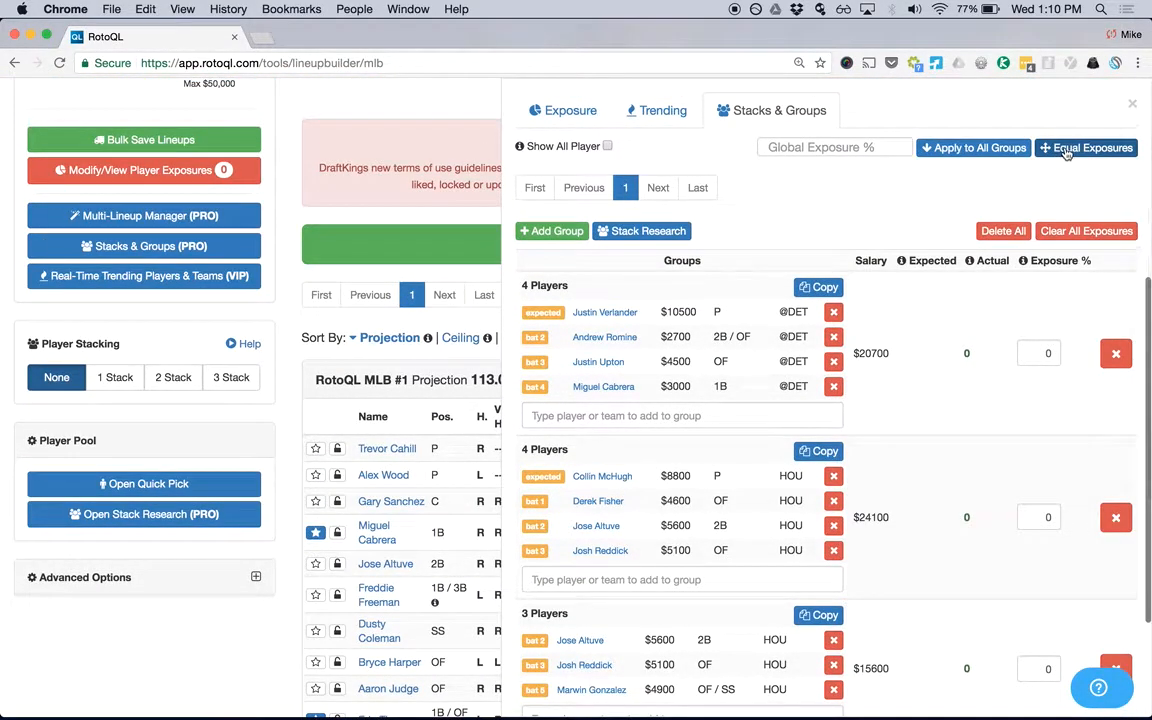
{"action": "left_click", "coordinate": [1069, 148]}
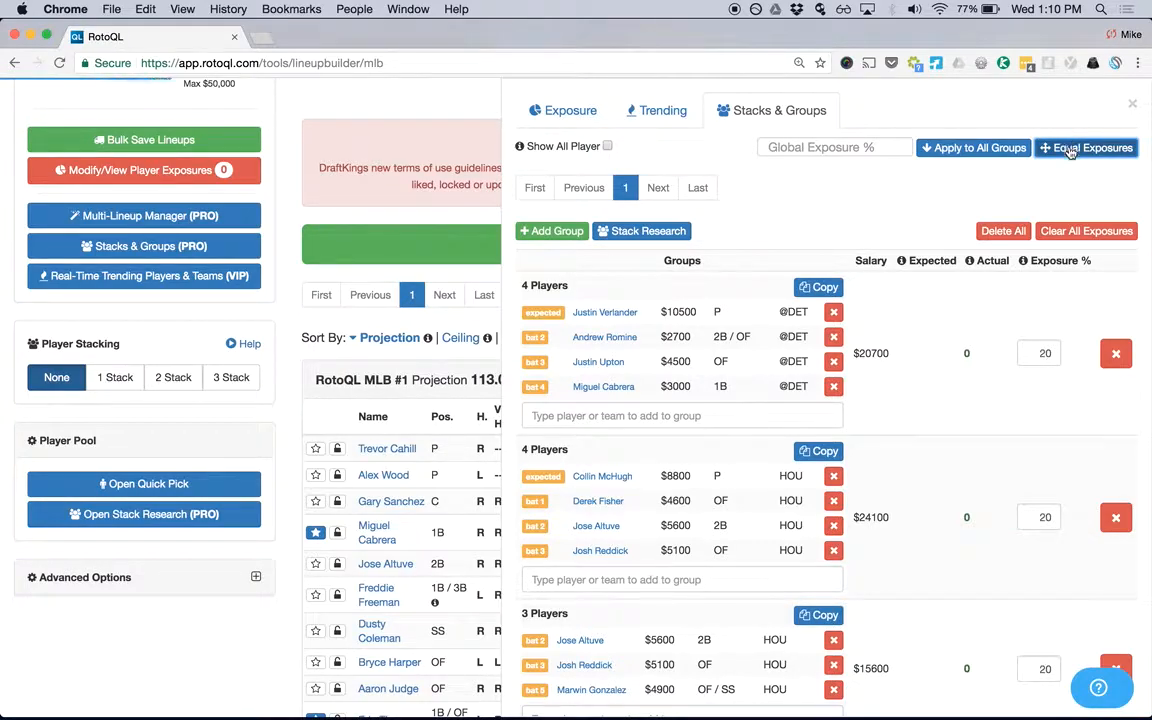
Step: Examine the expected and actual lineup counts and the exposure percentage of every stack group
{"action": "scroll", "coordinate": [923, 337], "scroll_direction": "down", "scroll_amount": 2}
{"action": "scroll", "coordinate": [1027, 380], "scroll_direction": "down", "scroll_amount": 5}
{"action": "scroll", "coordinate": [1027, 380], "scroll_direction": "up", "scroll_amount": 6}
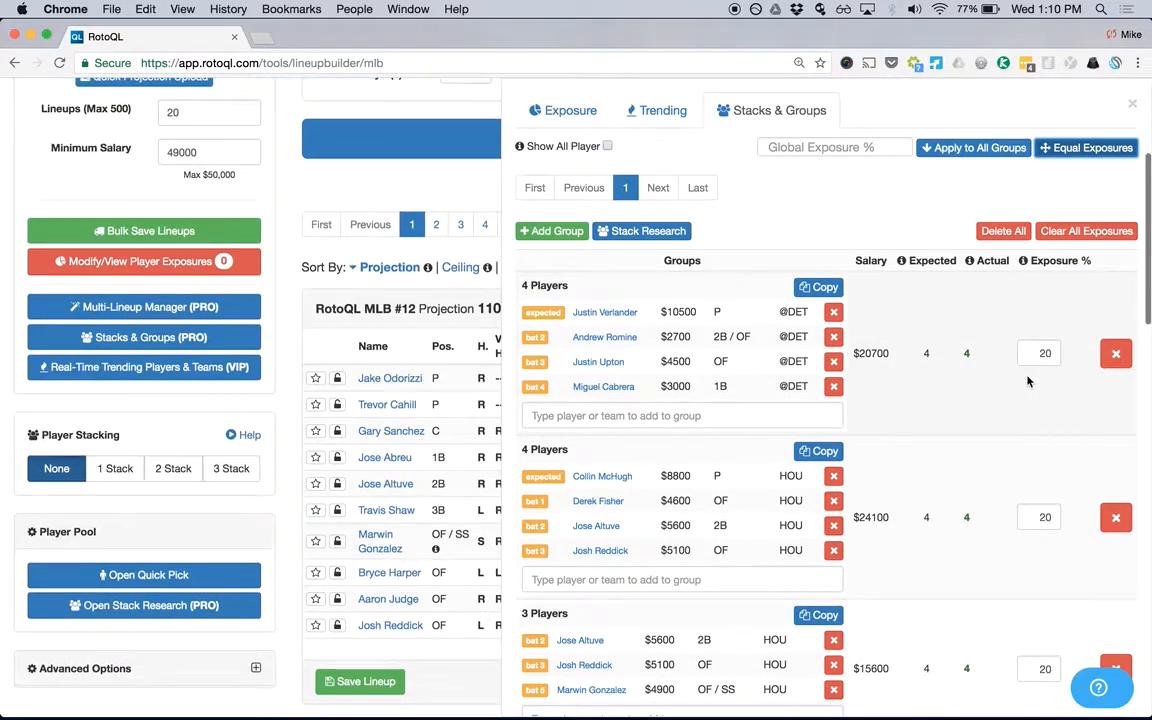
{"action": "scroll", "coordinate": [1027, 380], "scroll_direction": "down", "scroll_amount": 6}
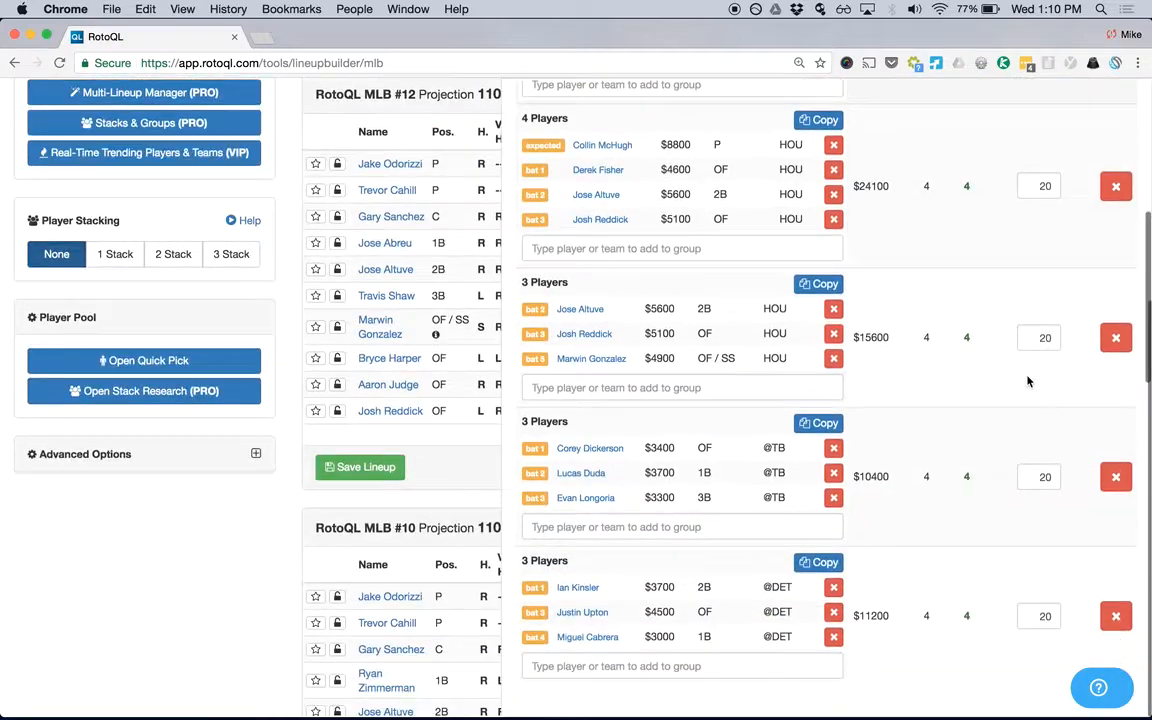
{"action": "scroll", "coordinate": [1027, 380], "scroll_direction": "up", "scroll_amount": 5}
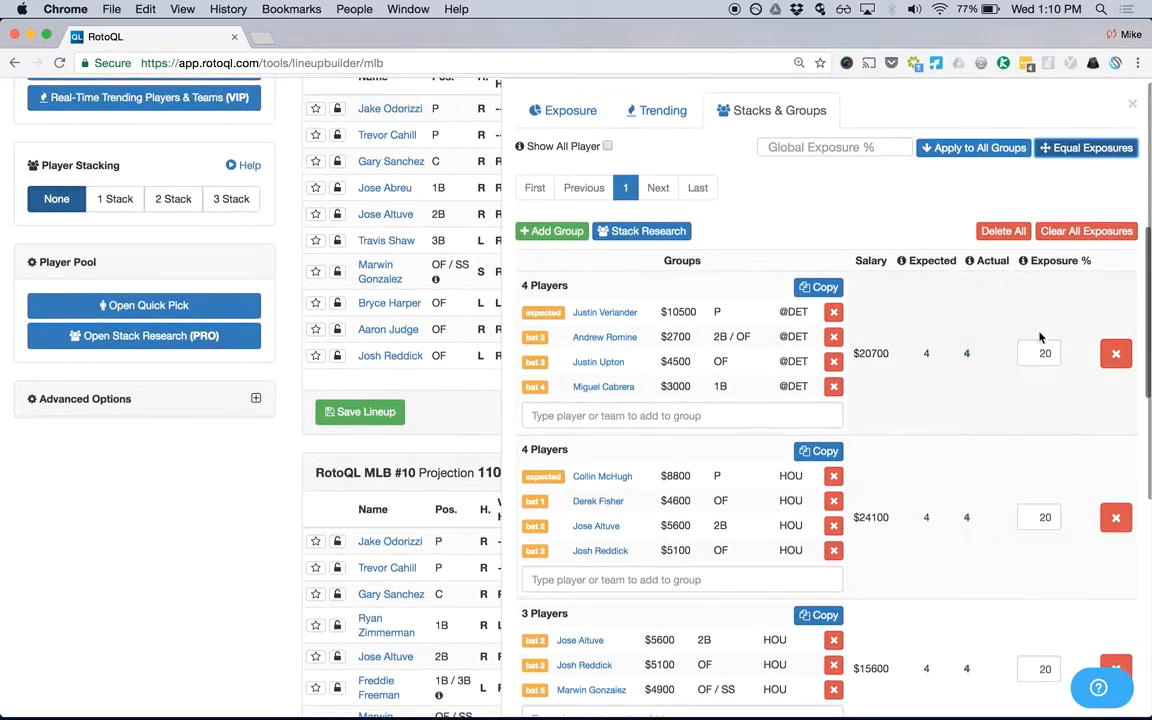
{"action": "scroll", "coordinate": [1035, 338], "scroll_direction": "up", "scroll_amount": 5}
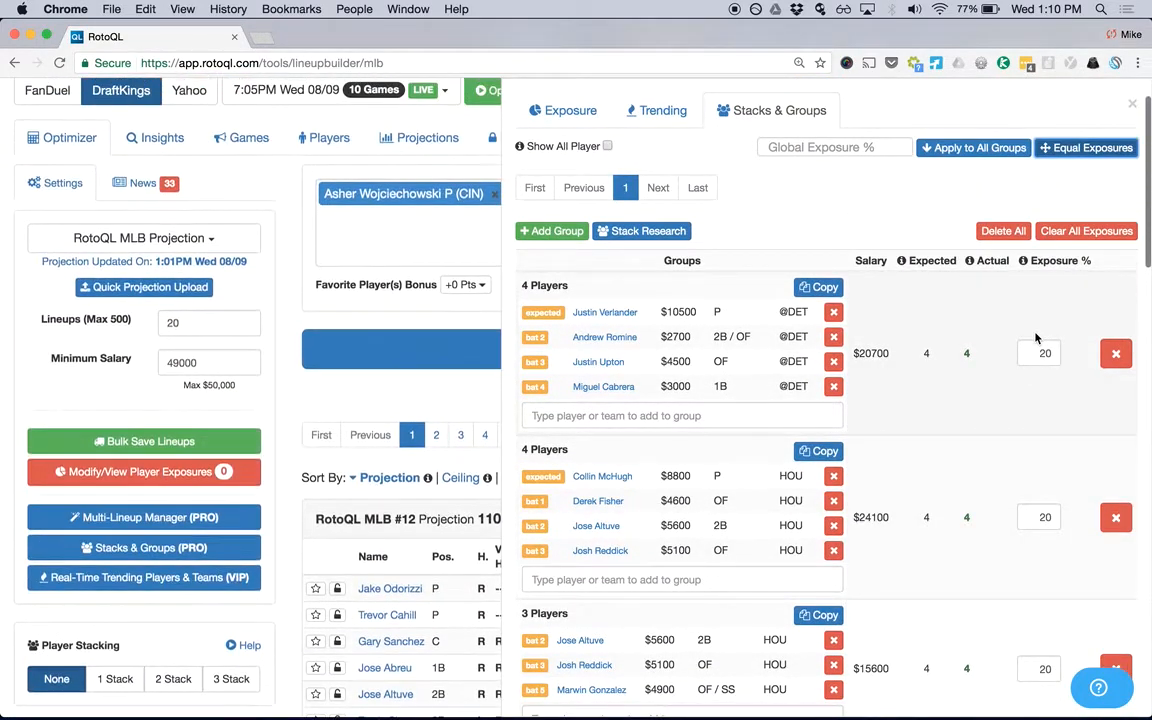
{"action": "scroll", "coordinate": [1035, 338], "scroll_direction": "down", "scroll_amount": 3}
{"action": "scroll", "coordinate": [1035, 338], "scroll_direction": "down", "scroll_amount": 4}
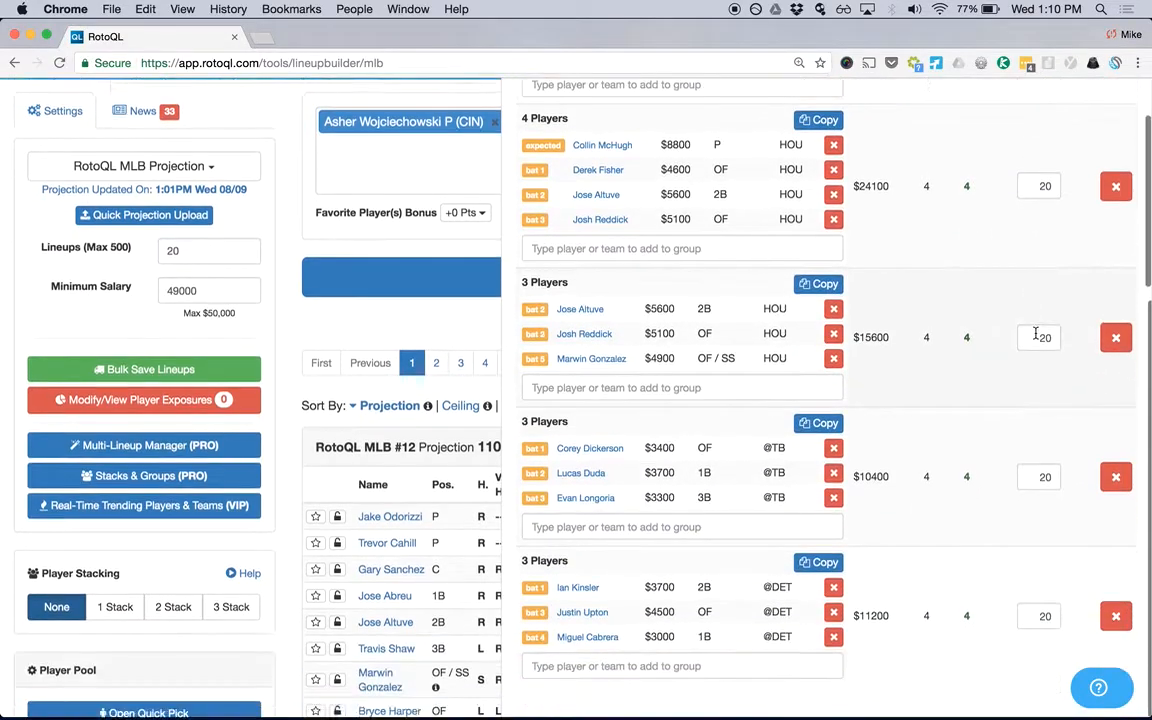
{"action": "scroll", "coordinate": [1035, 338], "scroll_direction": "up", "scroll_amount": 5}
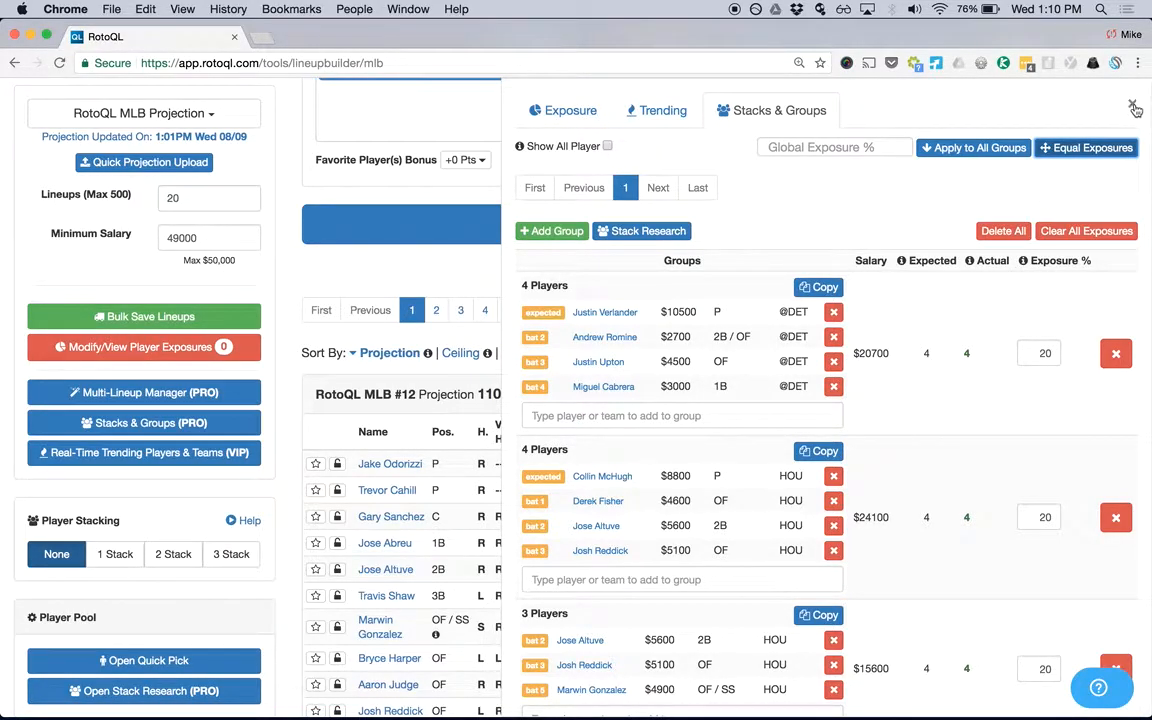
Step: Switch to the individual player exposures, set Zack Cozart's exposure to 20%, and close the exposure view
{"action": "left_click", "coordinate": [657, 111]}
{"action": "left_click", "coordinate": [587, 112]}
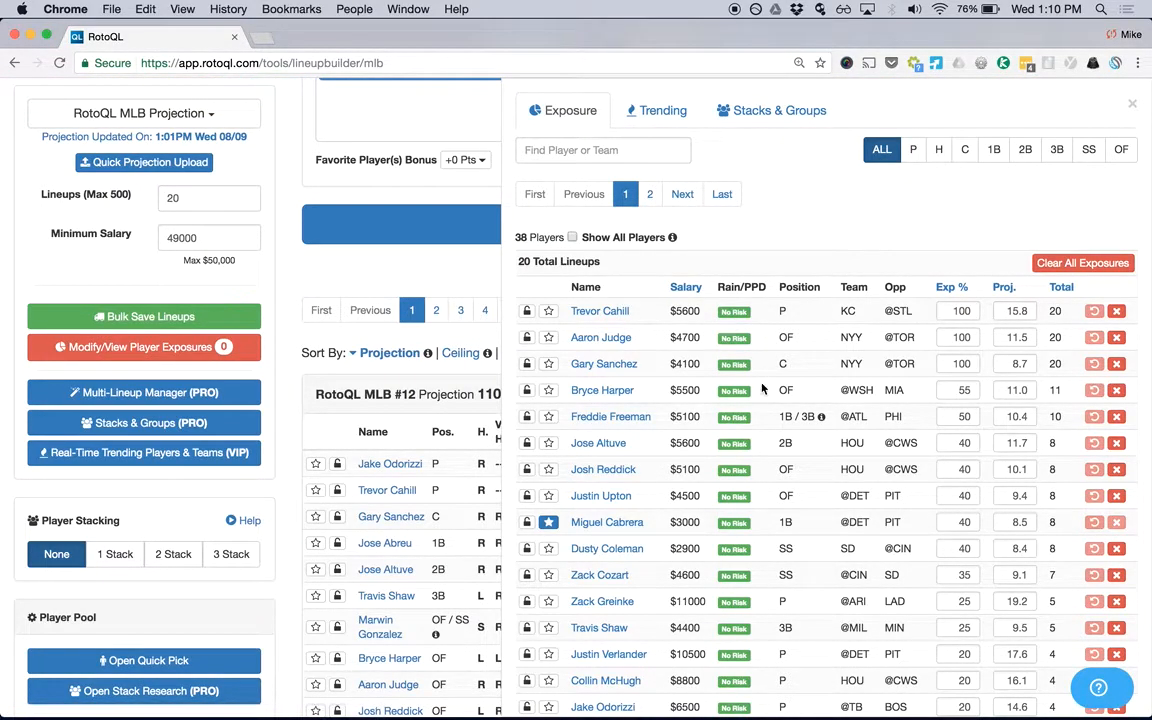
{"action": "scroll", "coordinate": [924, 416], "scroll_direction": "down", "scroll_amount": 2}
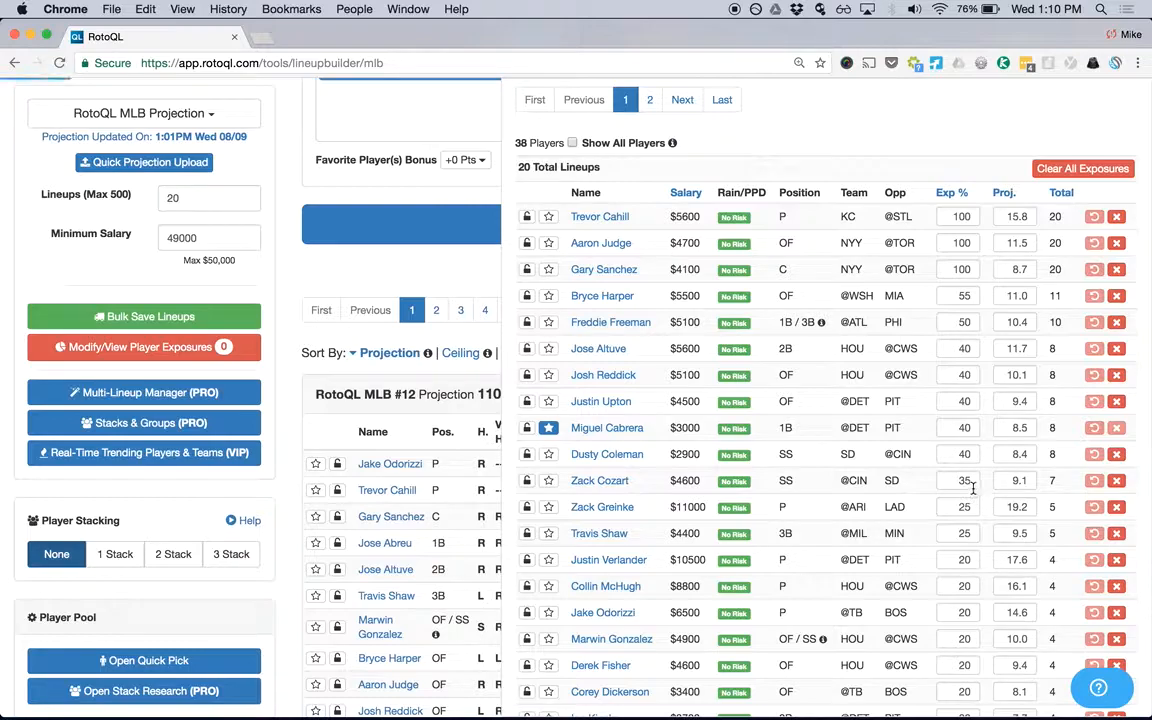
{"action": "double_click", "coordinate": [973, 484]}
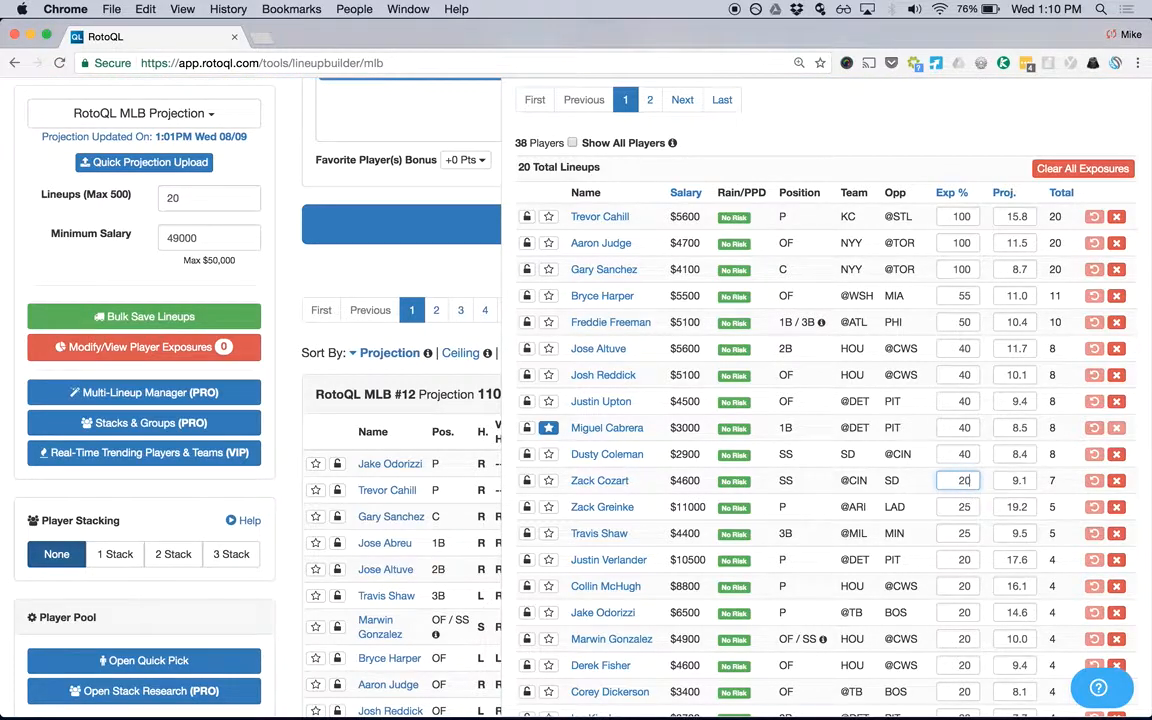
{"action": "type", "text": "20"}
{"action": "key", "text": "Return"}
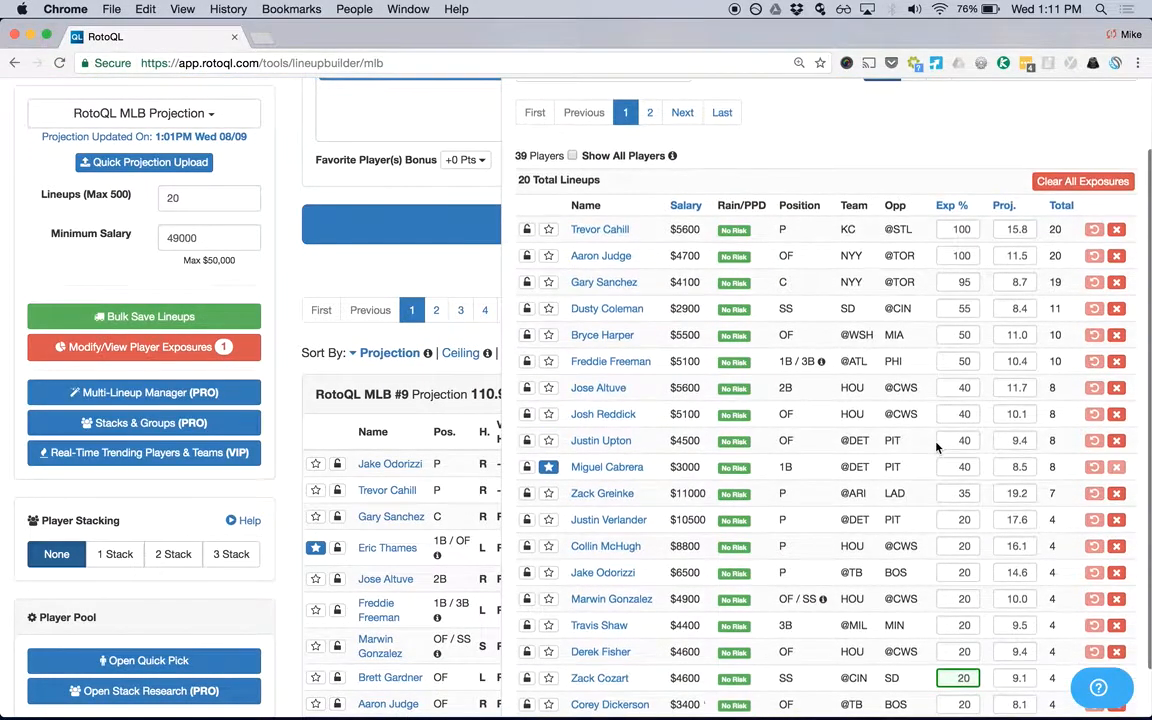
{"action": "scroll", "coordinate": [937, 447], "scroll_direction": "down", "scroll_amount": 1}
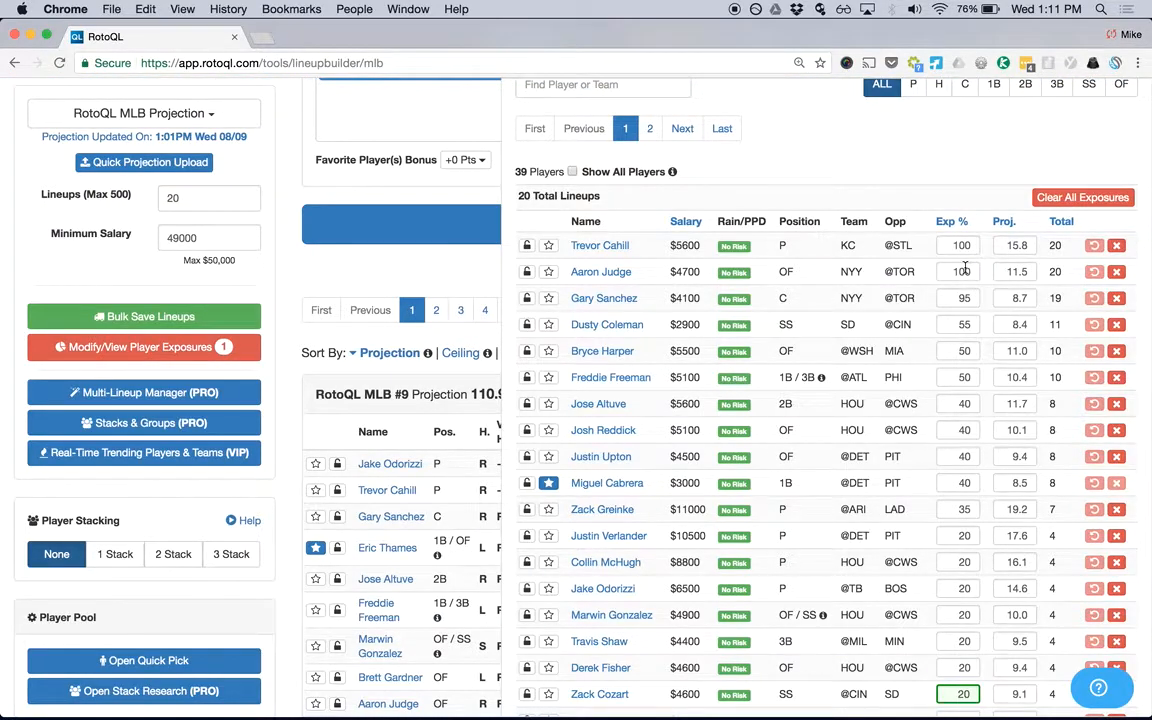
{"action": "scroll", "coordinate": [964, 268], "scroll_direction": "up", "scroll_amount": 3}
{"action": "left_click", "coordinate": [1134, 105]}
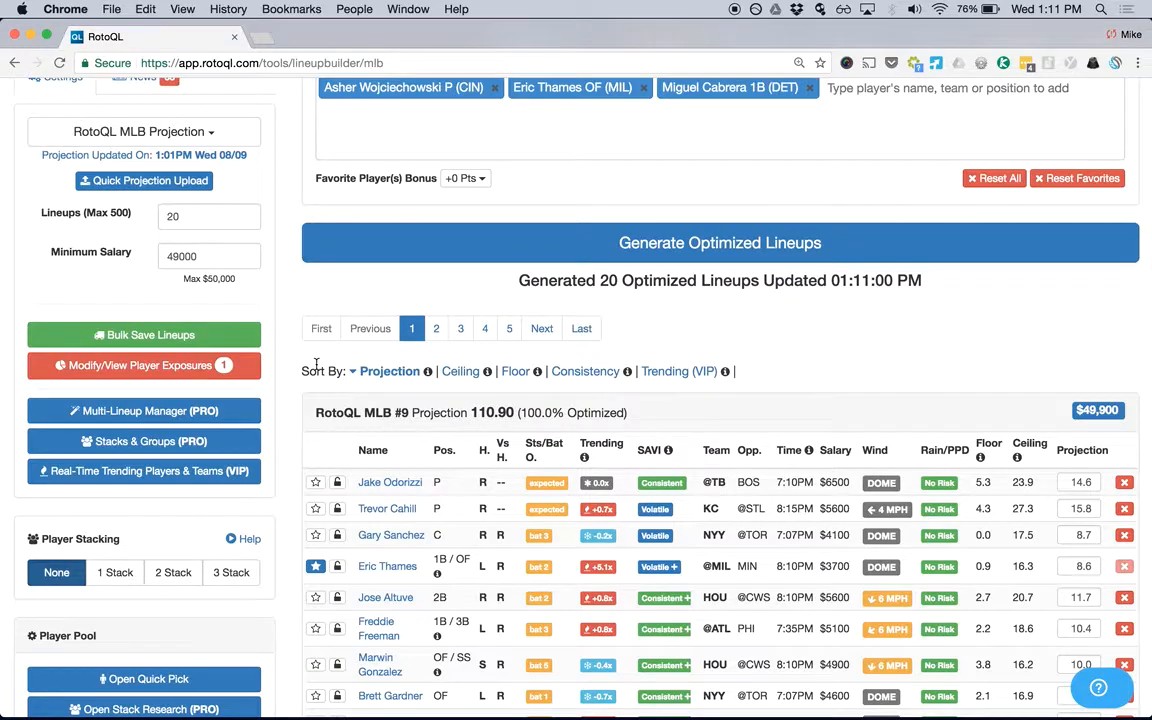
Step: Bulk save all 20 generated lineups and close the bulk save dialog
{"action": "scroll", "coordinate": [316, 364], "scroll_direction": "up", "scroll_amount": 3}
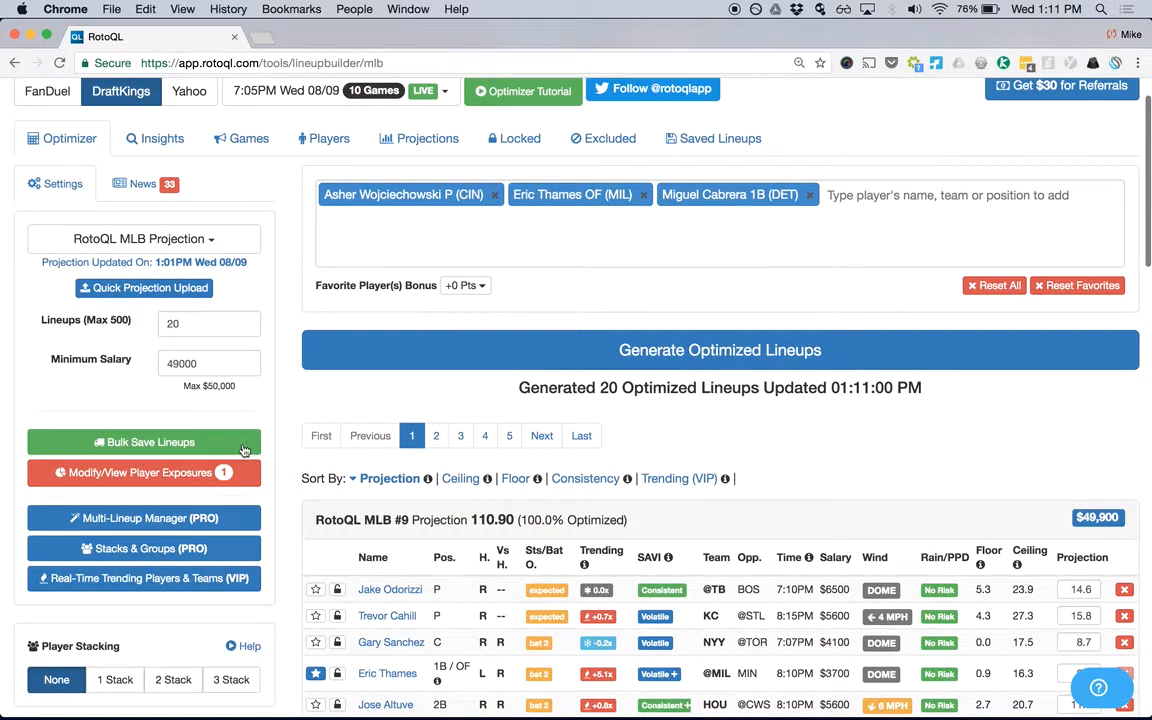
{"action": "left_click", "coordinate": [150, 442]}
{"action": "left_click", "coordinate": [236, 237]}
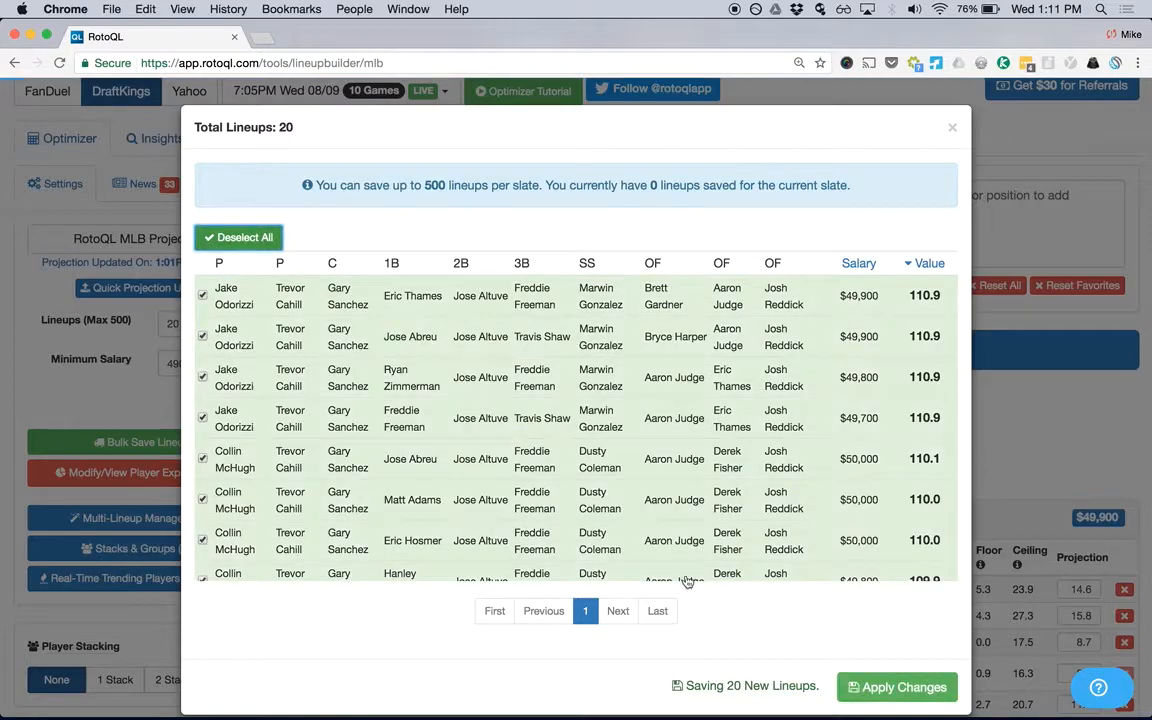
{"action": "left_click", "coordinate": [870, 686]}
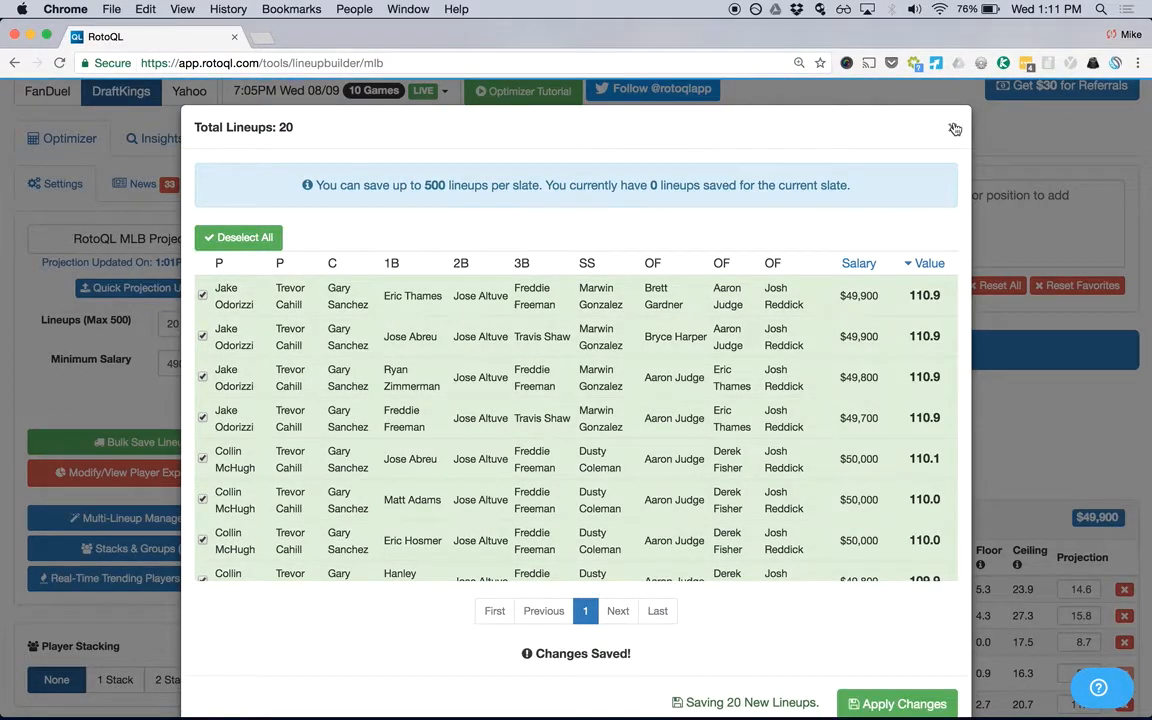
{"action": "left_click", "coordinate": [955, 129]}
Step: Open the saved lineups and download them as a DraftKings import file
{"action": "left_click", "coordinate": [720, 139]}
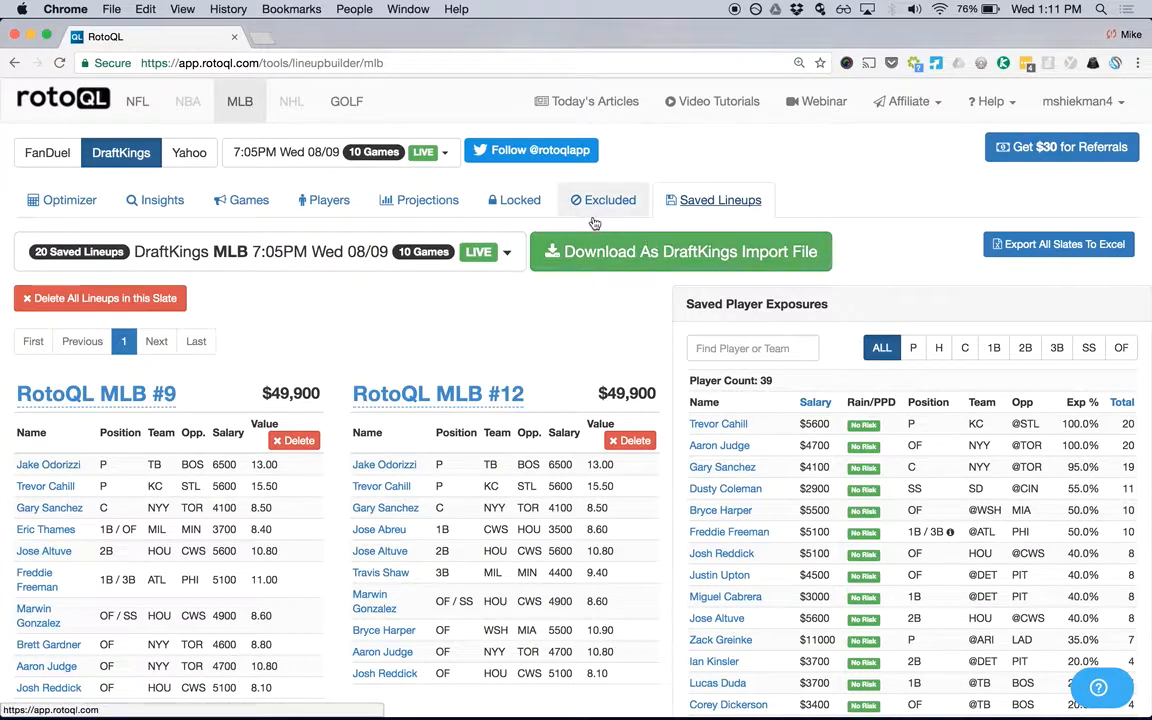
{"action": "left_click", "coordinate": [651, 241]}
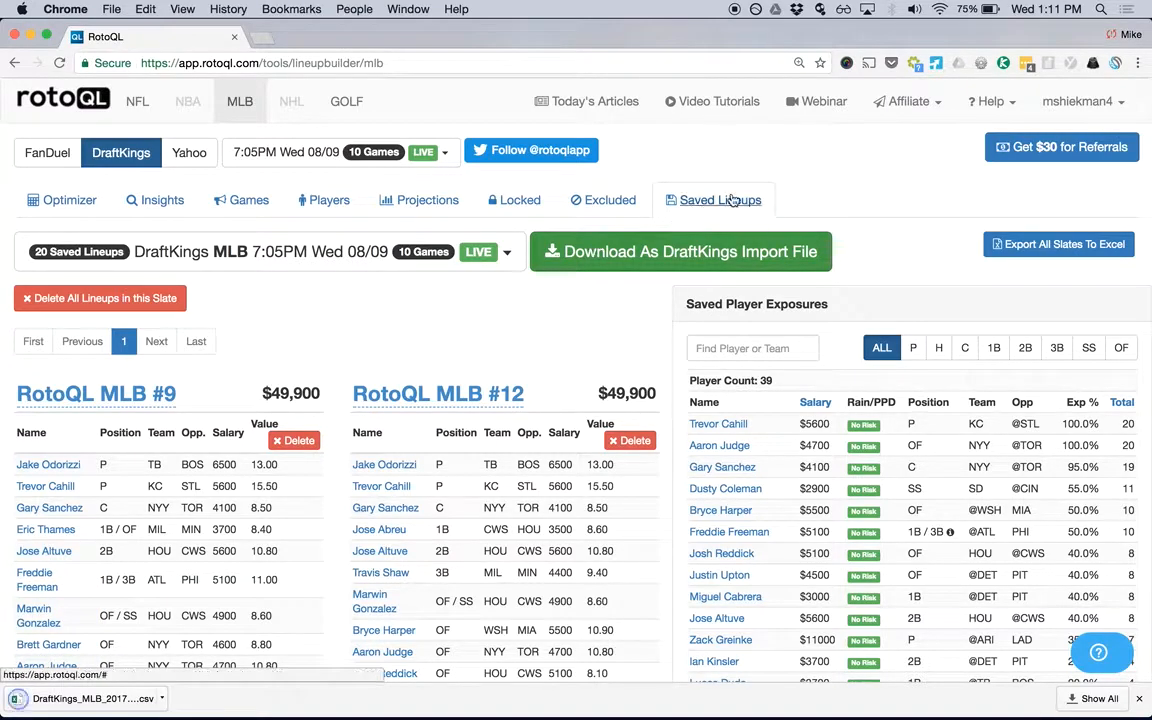
{"action": "left_click", "coordinate": [420, 251]}
{"action": "left_click", "coordinate": [422, 251]}
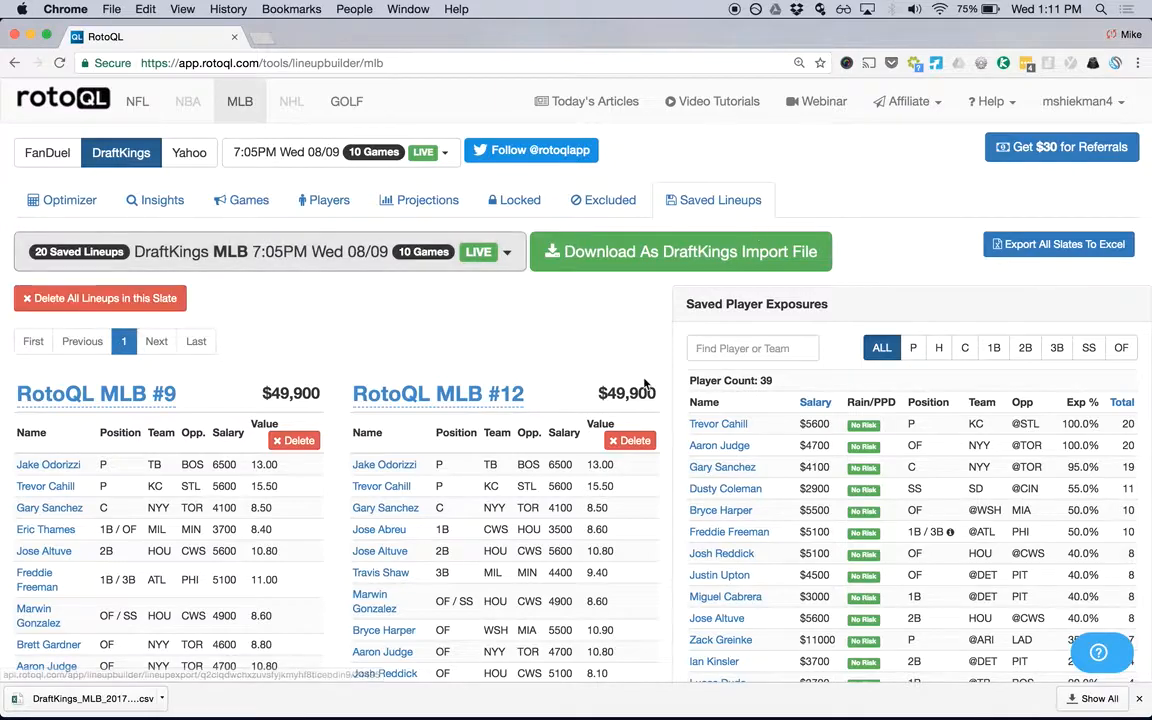
{"action": "scroll", "coordinate": [646, 388], "scroll_direction": "down", "scroll_amount": 1}
{"action": "mouse_move", "coordinate": [136, 704]}
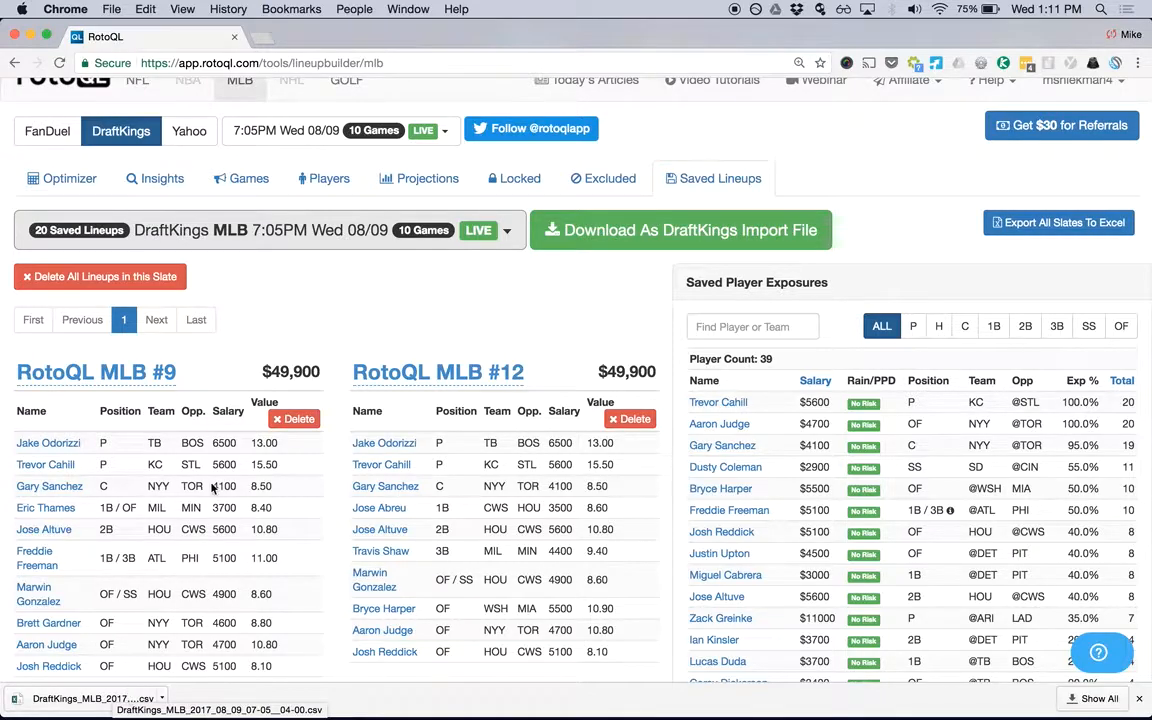
{"action": "scroll", "coordinate": [211, 487], "scroll_direction": "up", "scroll_amount": 1}
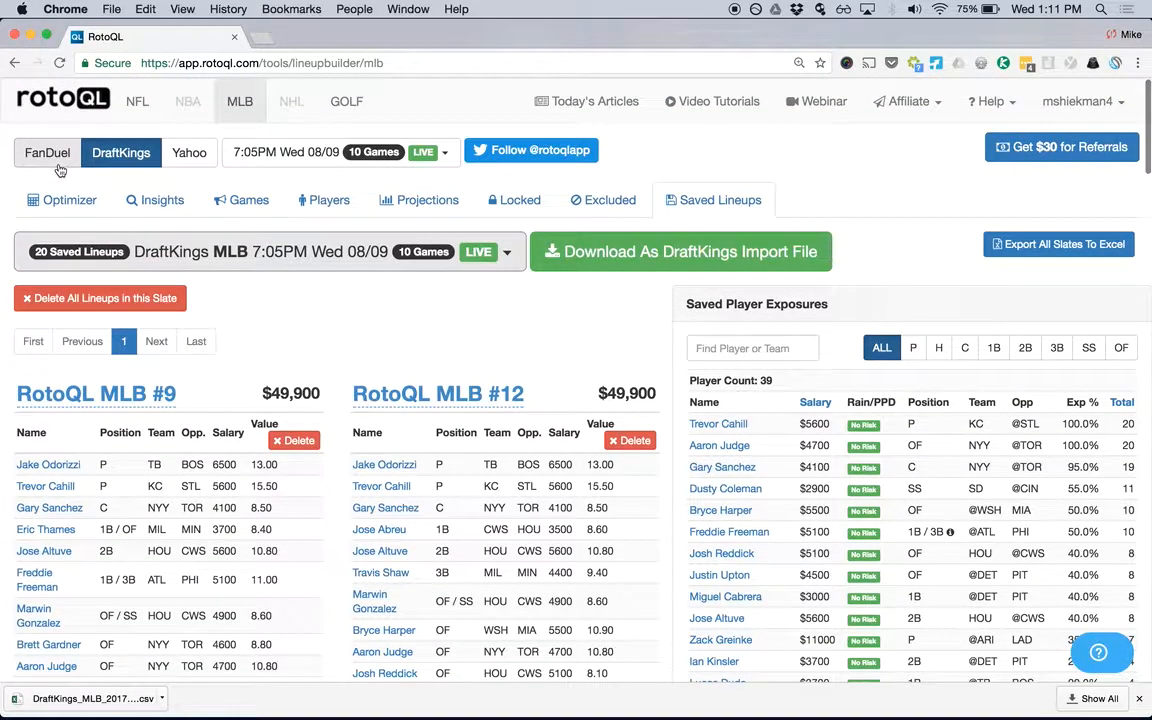